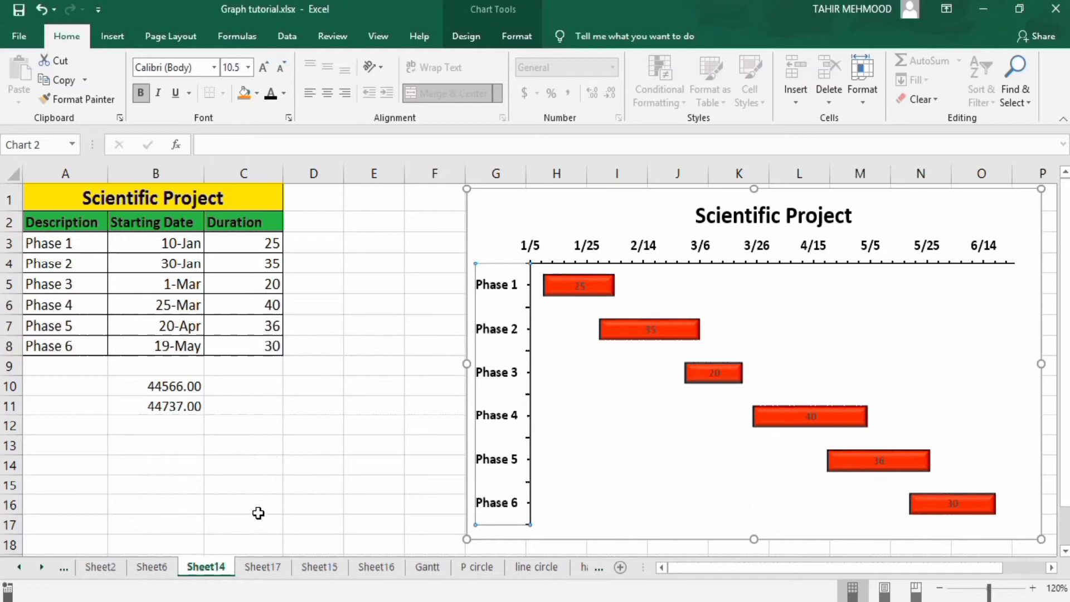
# Insert a blank 2-D stacked bar chart on Sheet17, starting from an empty cell beside the table.
pyautogui.click(259, 565)
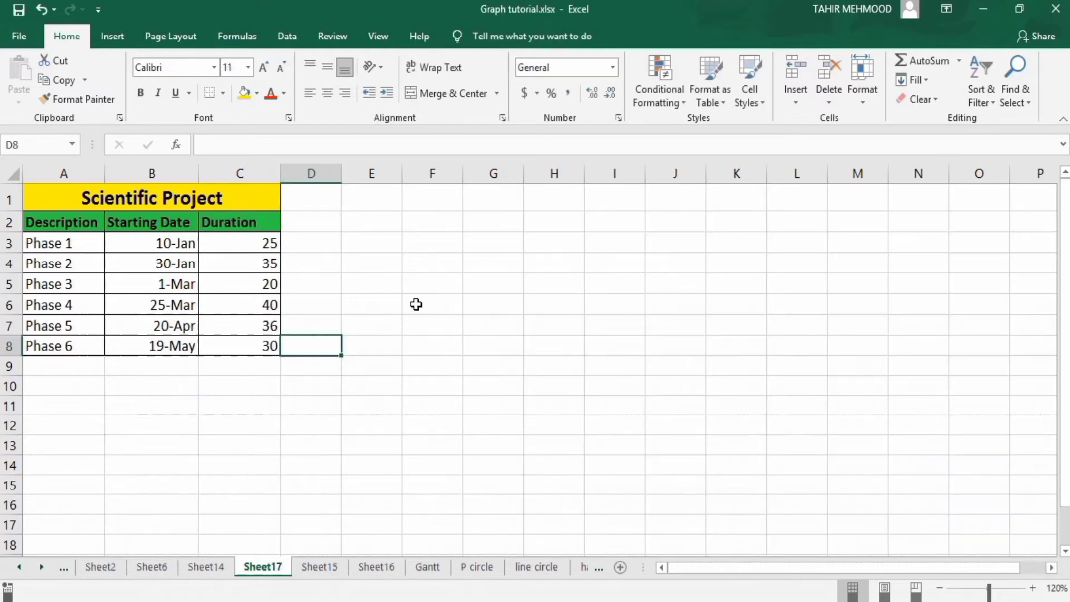
pyautogui.click(427, 286)
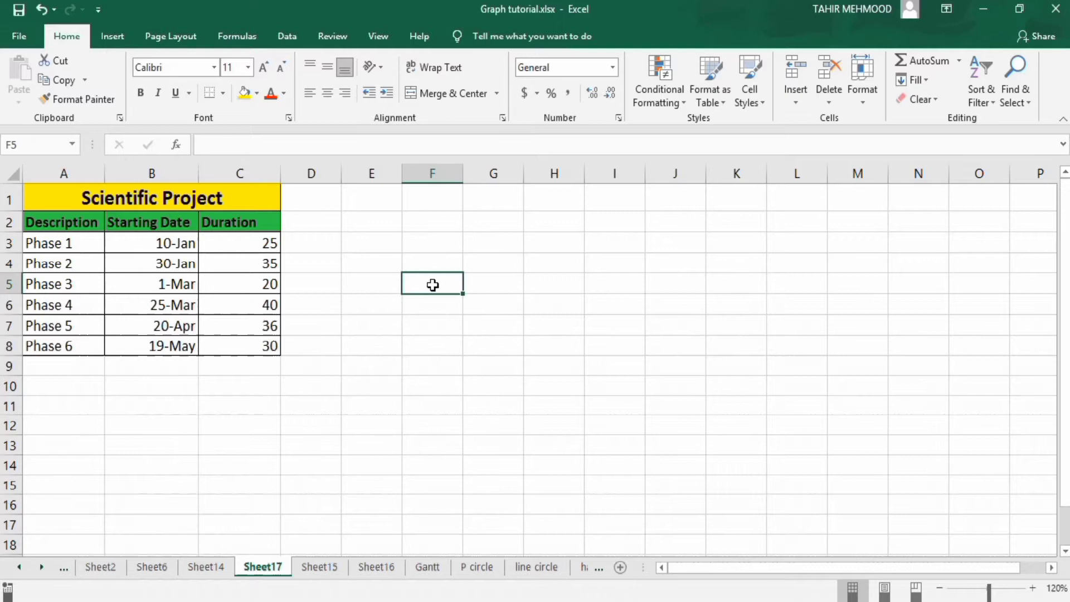
pyautogui.click(114, 39)
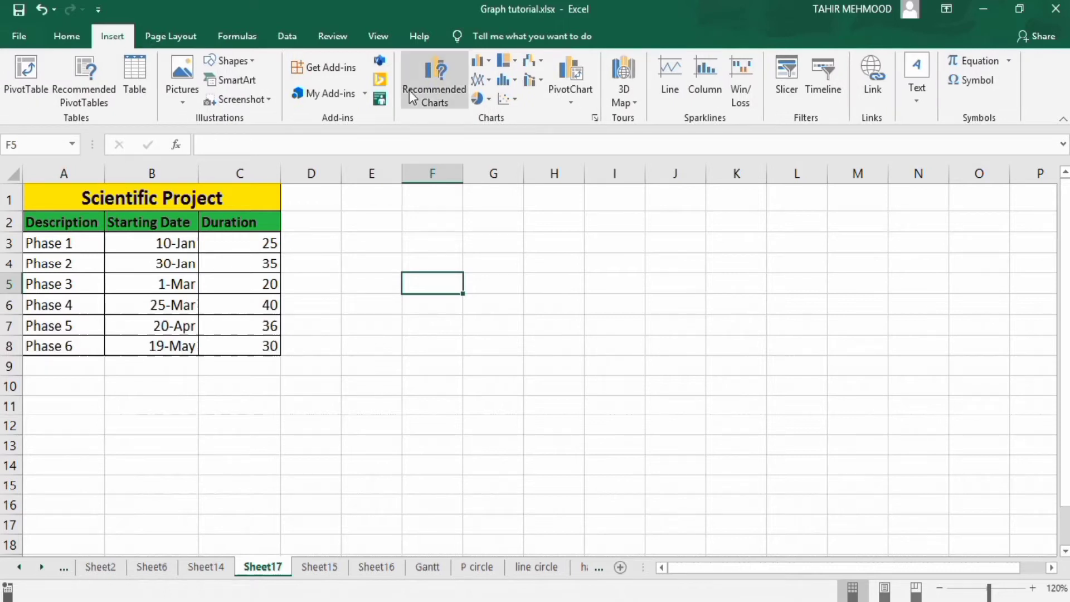
pyautogui.click(491, 59)
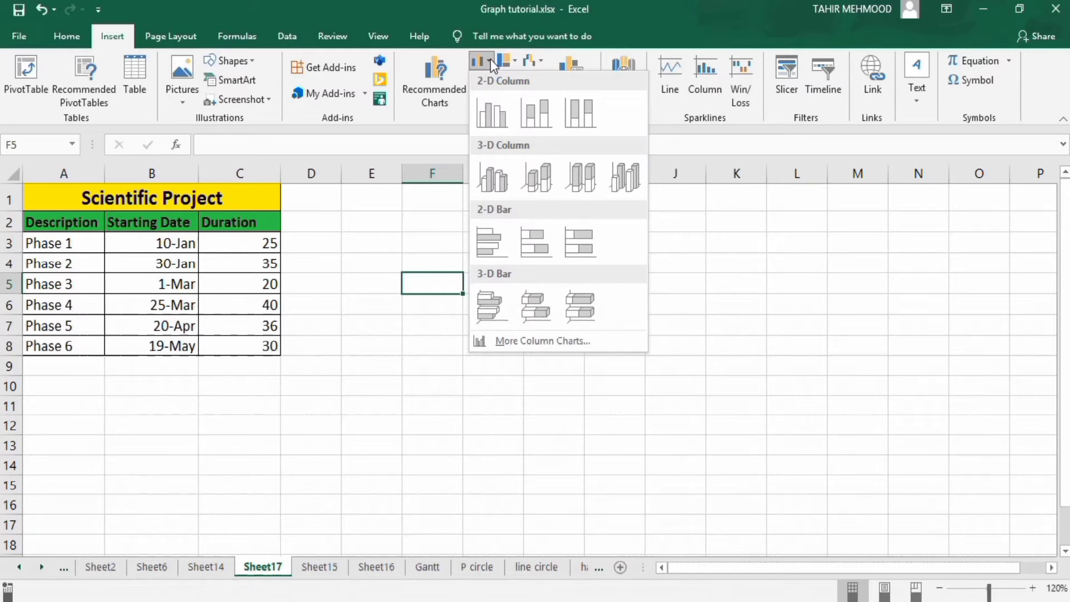
pyautogui.click(534, 235)
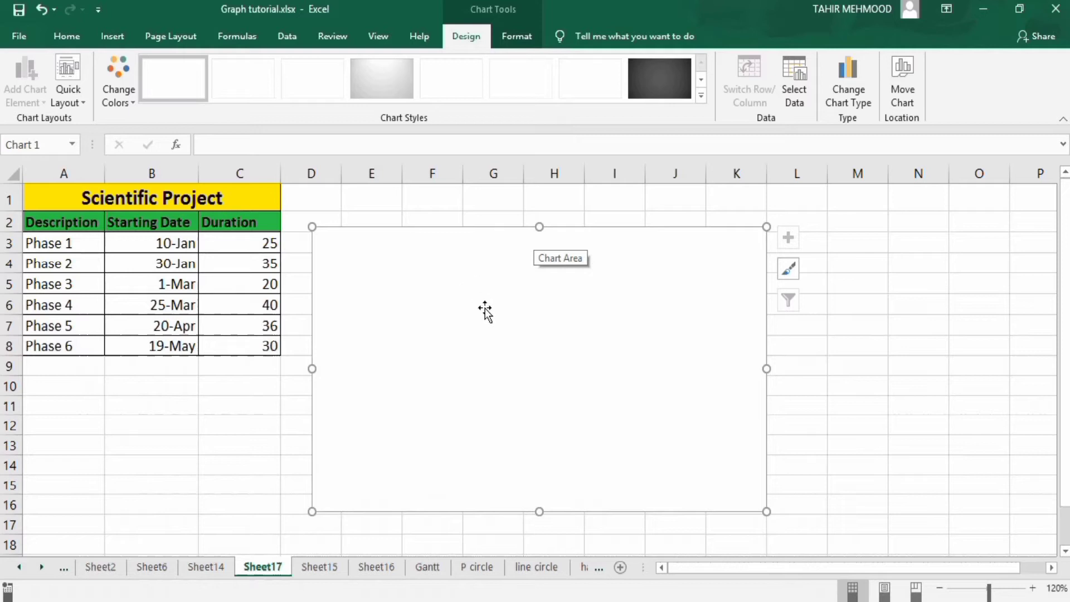
# Add a series to the chart's data source named from the Starting Date header in B2, with values B3:B8.
pyautogui.rightClick(520, 321)
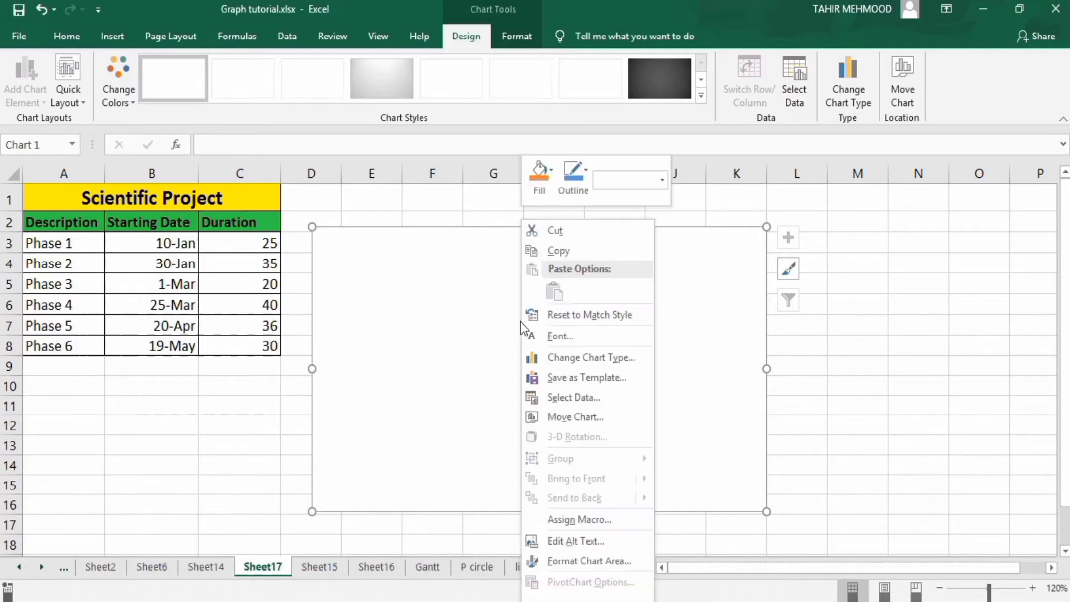
pyautogui.click(579, 399)
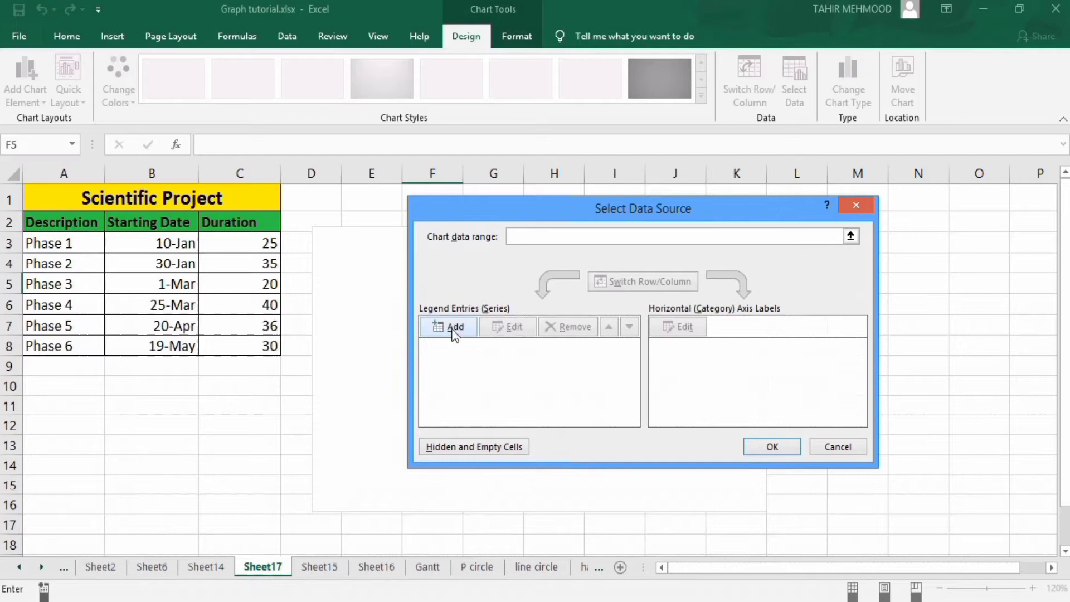
pyautogui.click(454, 327)
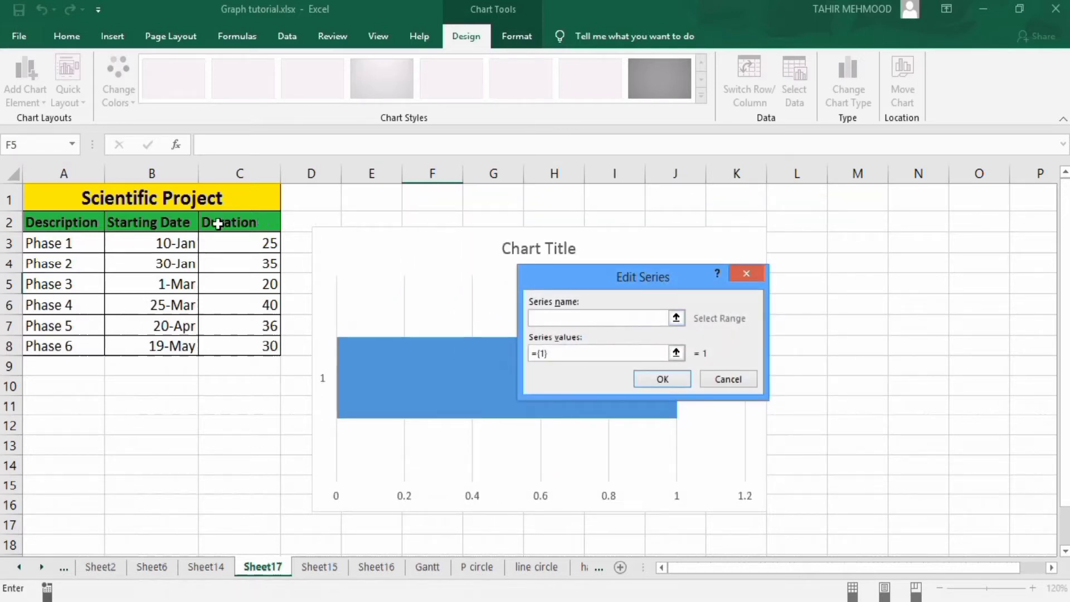
pyautogui.click(151, 223)
pyautogui.click(559, 354)
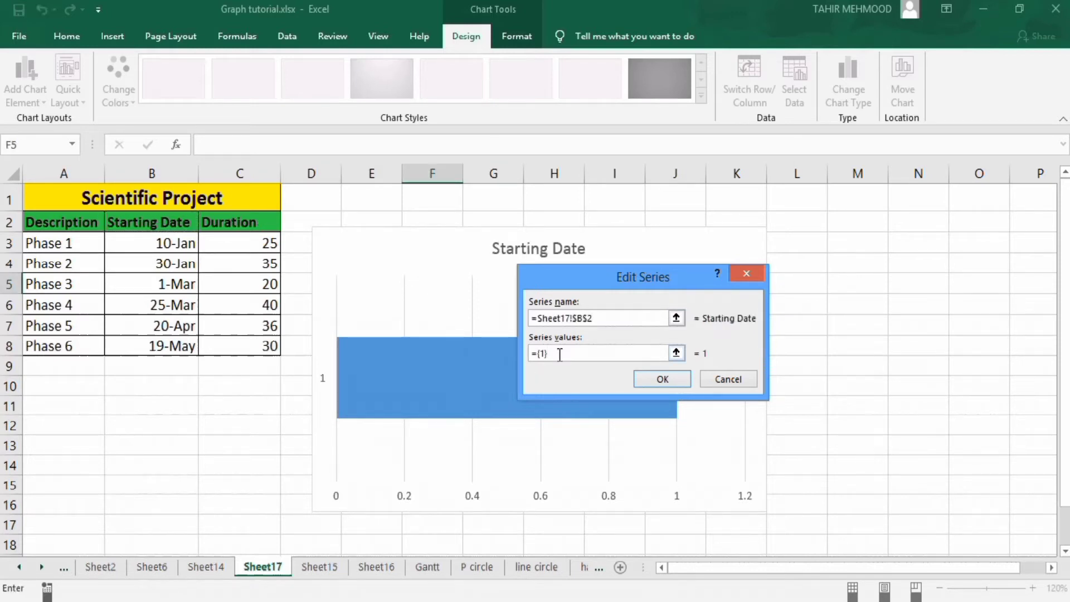
pyautogui.press('BackSpace')
pyautogui.press('BackSpace')
pyautogui.press('BackSpace')
pyautogui.click(146, 245)
pyautogui.moveTo(144, 244); pyautogui.dragTo(142, 346)
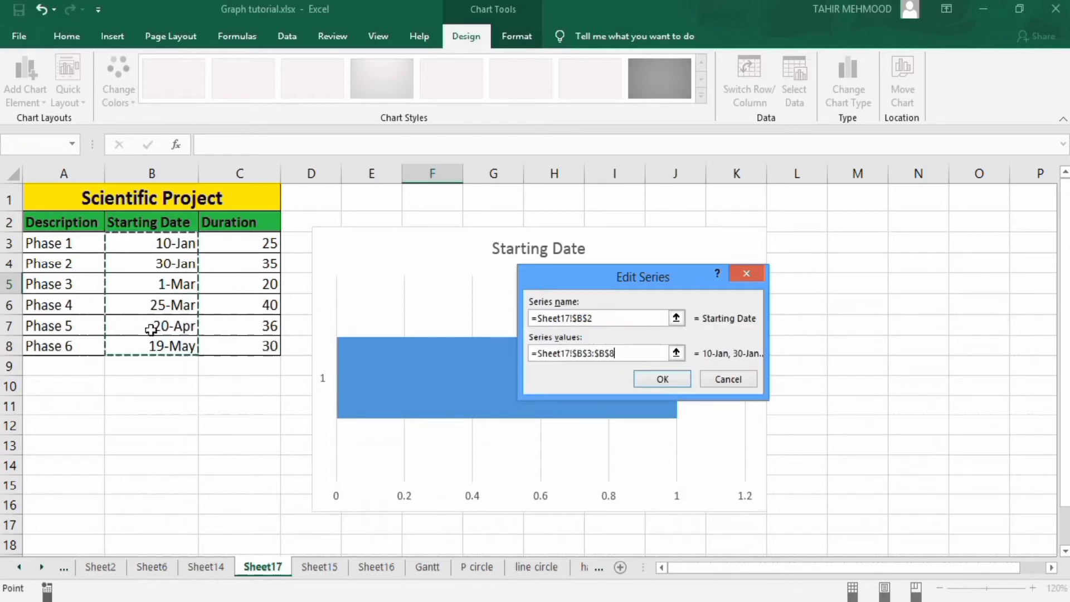
pyautogui.click(661, 381)
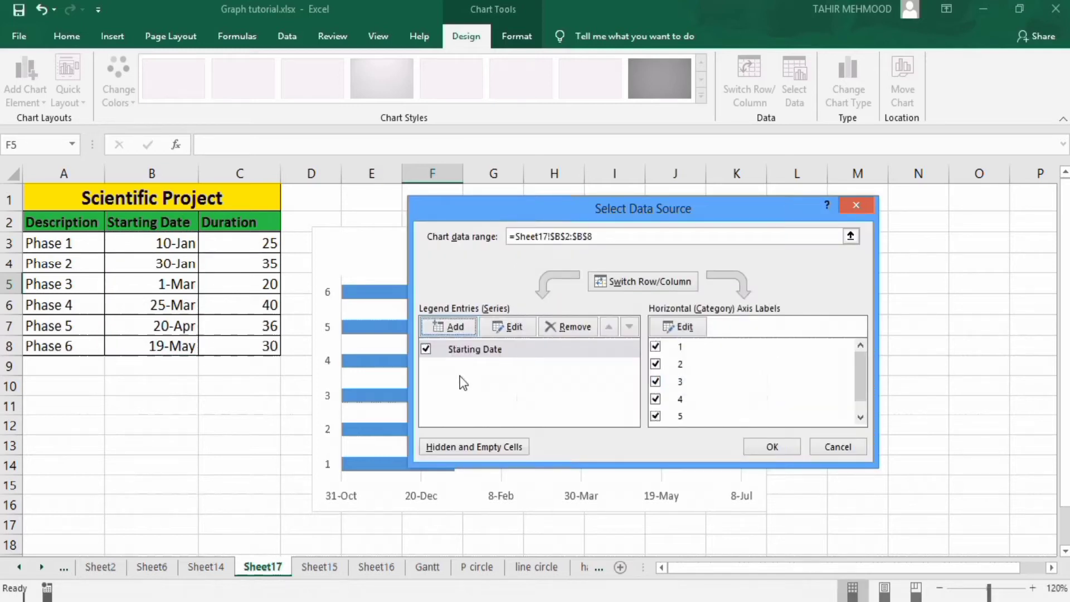
# Add a second series named from the Duration header in C2, with values C3:C8.
pyautogui.click(455, 328)
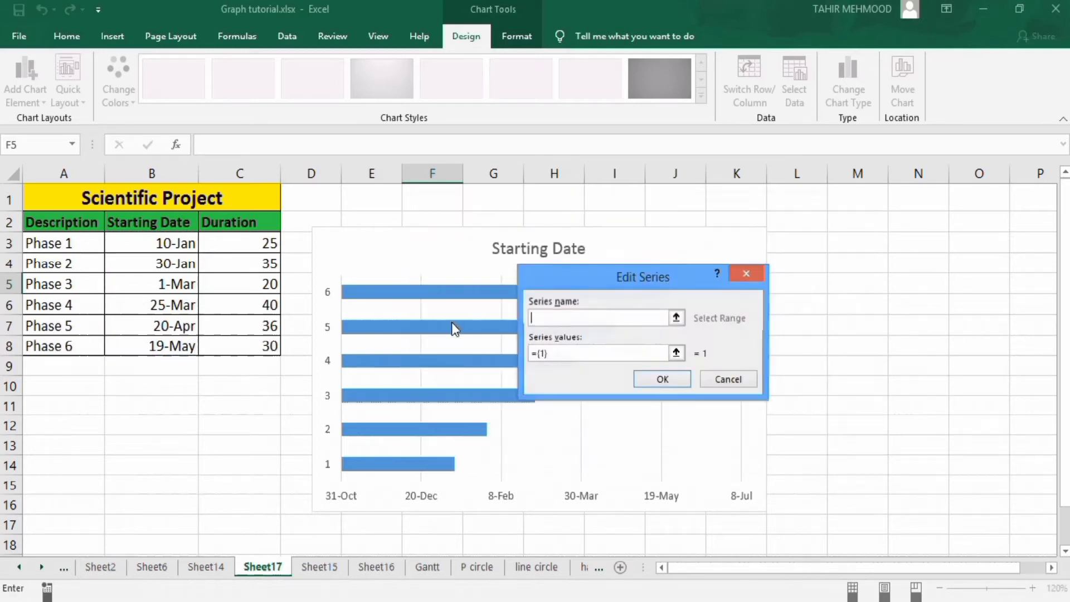
pyautogui.click(237, 227)
pyautogui.click(560, 355)
pyautogui.press('BackSpace')
pyautogui.press('BackSpace')
pyautogui.press('BackSpace')
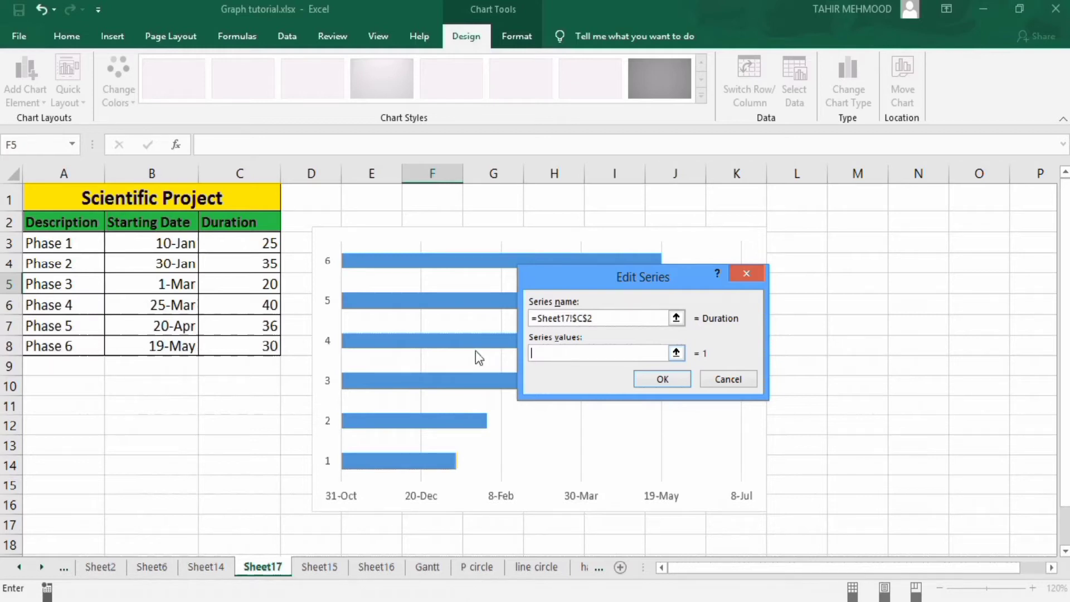
pyautogui.moveTo(240, 243); pyautogui.dragTo(240, 338)
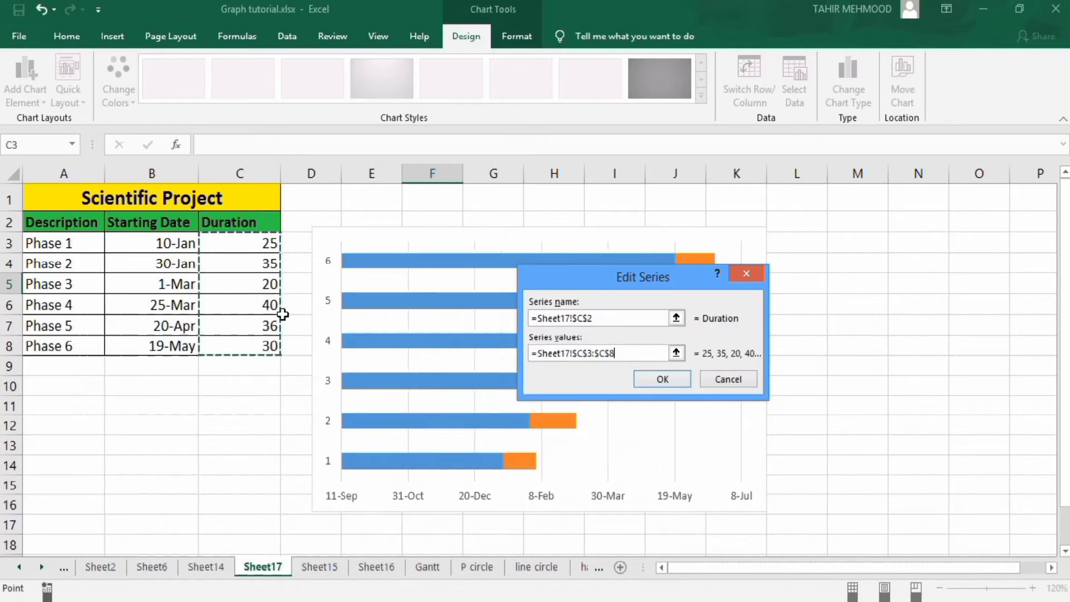
pyautogui.click(654, 379)
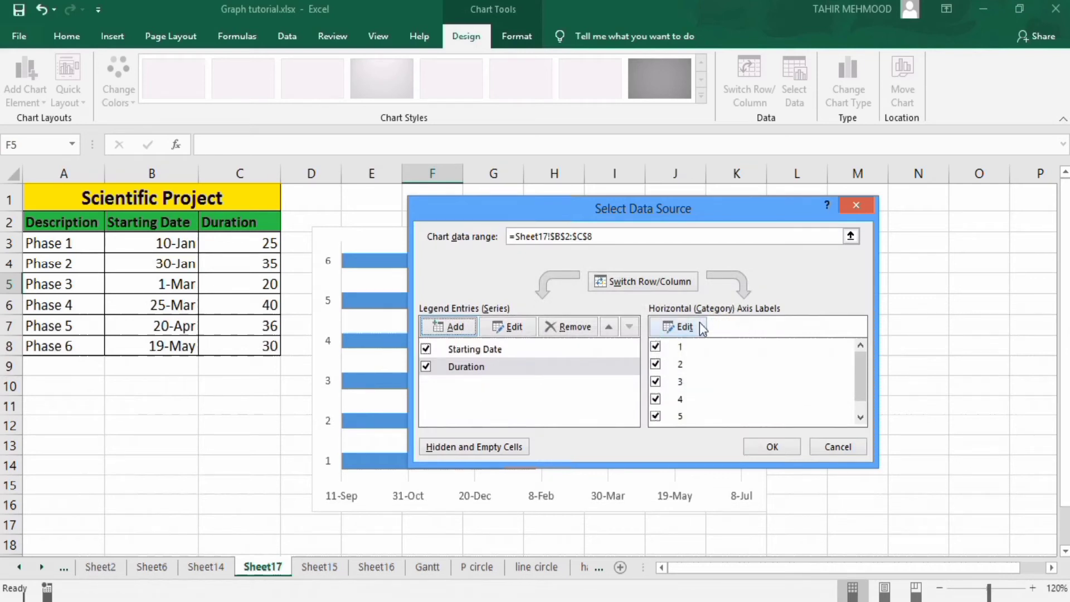
# Set the category axis labels to the phase names in A3:A8 and apply the data source.
pyautogui.click(686, 327)
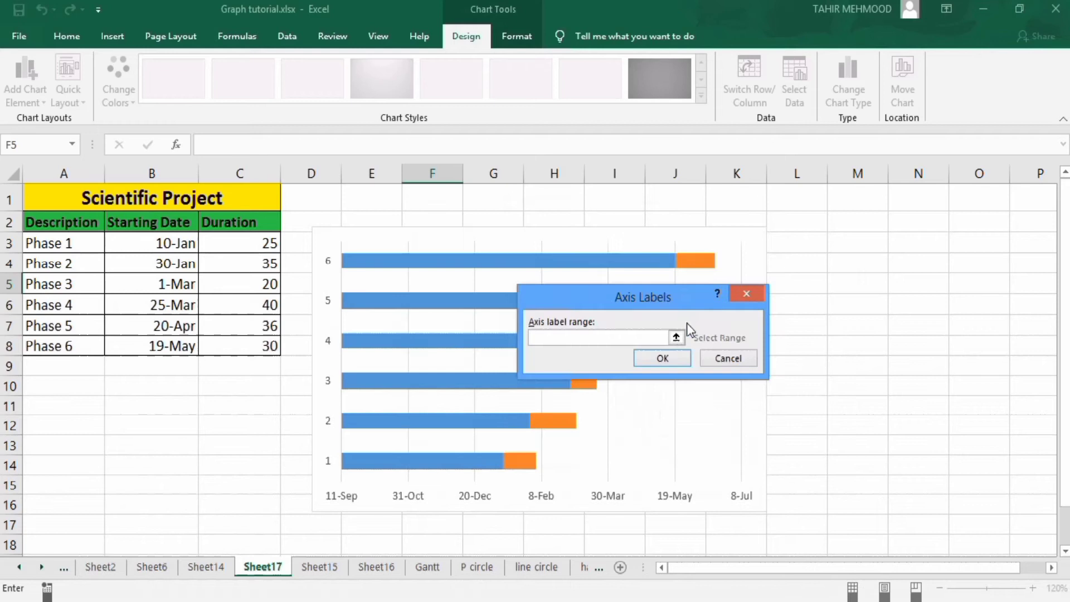
pyautogui.click(60, 243)
pyautogui.moveTo(60, 243); pyautogui.dragTo(63, 341)
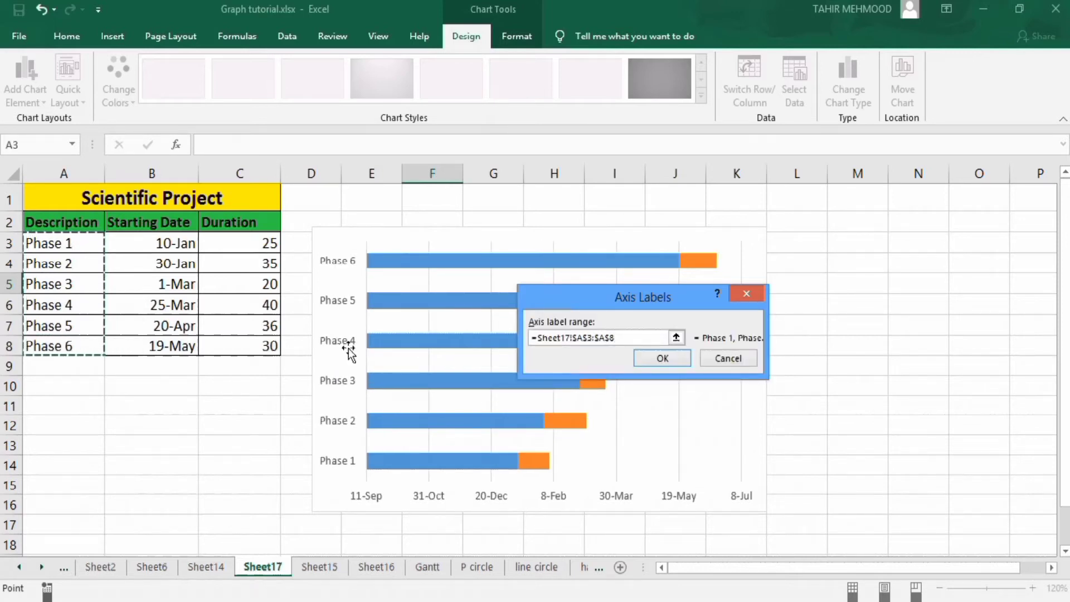
pyautogui.click(656, 358)
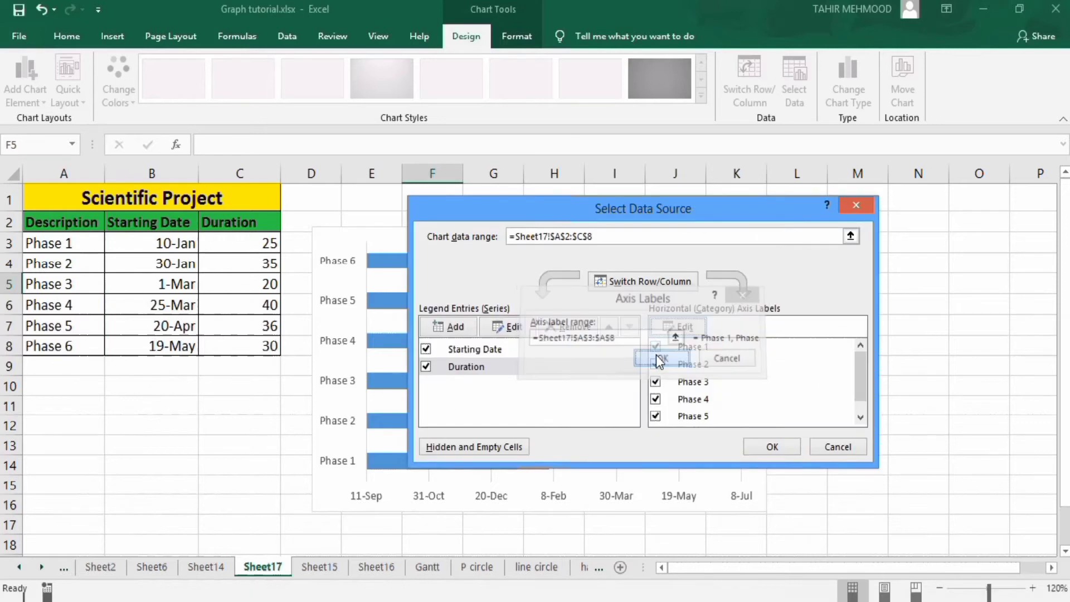
pyautogui.click(772, 446)
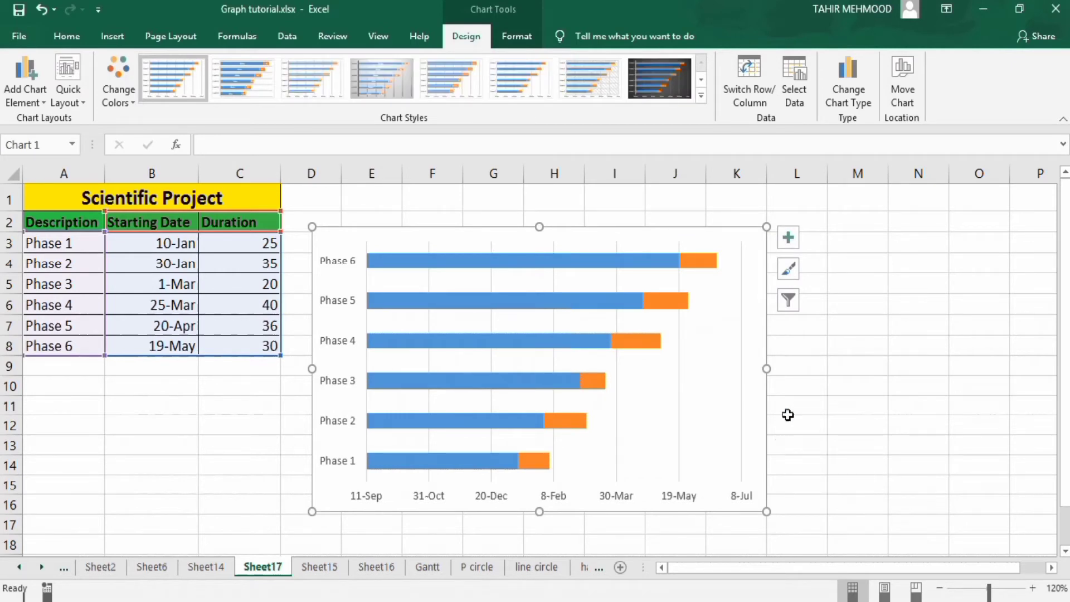
# Enlarge the chart to extend across to the end of column L and from about row 2 down to row 17.
pyautogui.moveTo(769, 368); pyautogui.dragTo(827, 367)
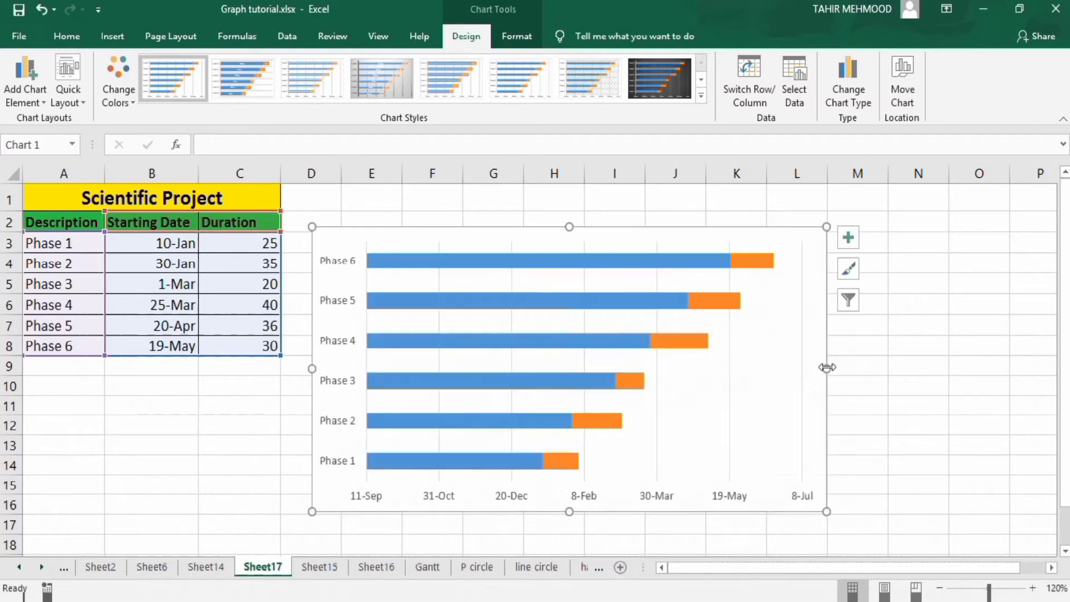
pyautogui.moveTo(569, 226); pyautogui.dragTo(569, 205)
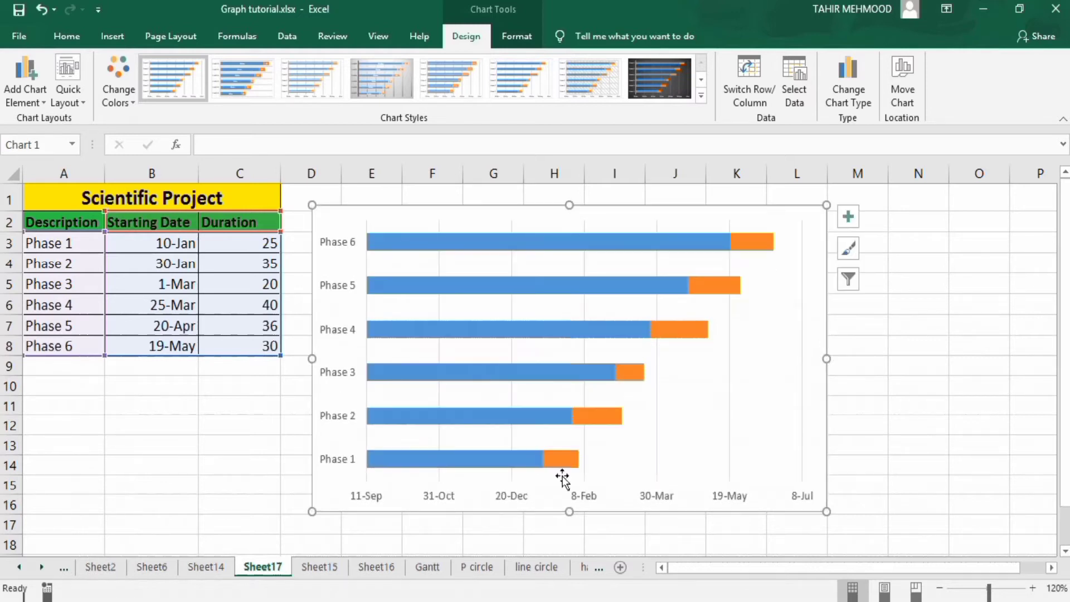
pyautogui.moveTo(569, 512); pyautogui.dragTo(571, 533)
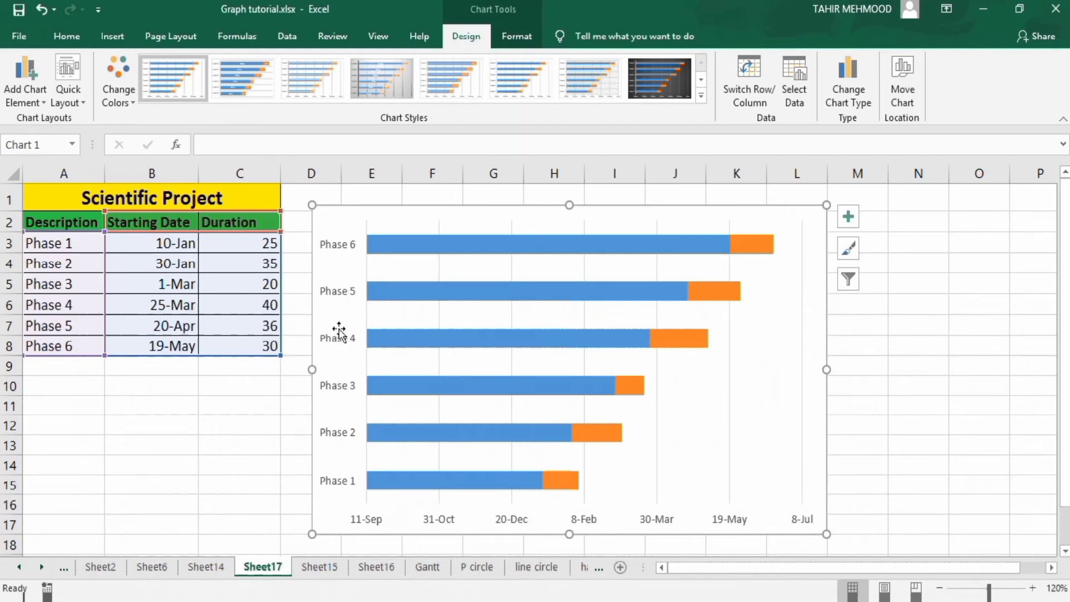
# Format the chart's vertical phase axis to list its categories in reverse order.
pyautogui.click(336, 292)
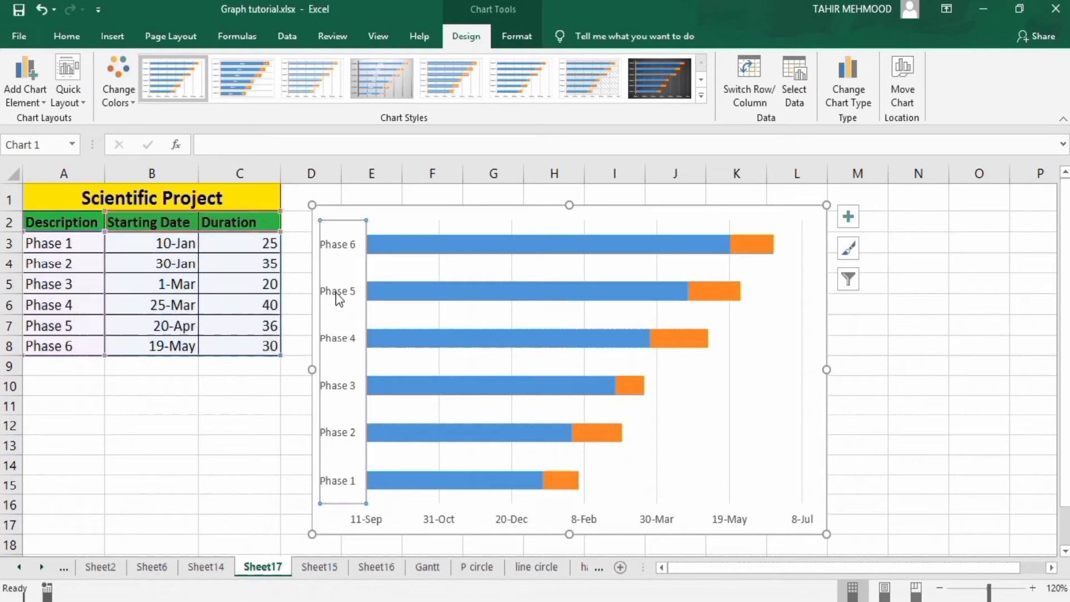
pyautogui.rightClick(337, 296)
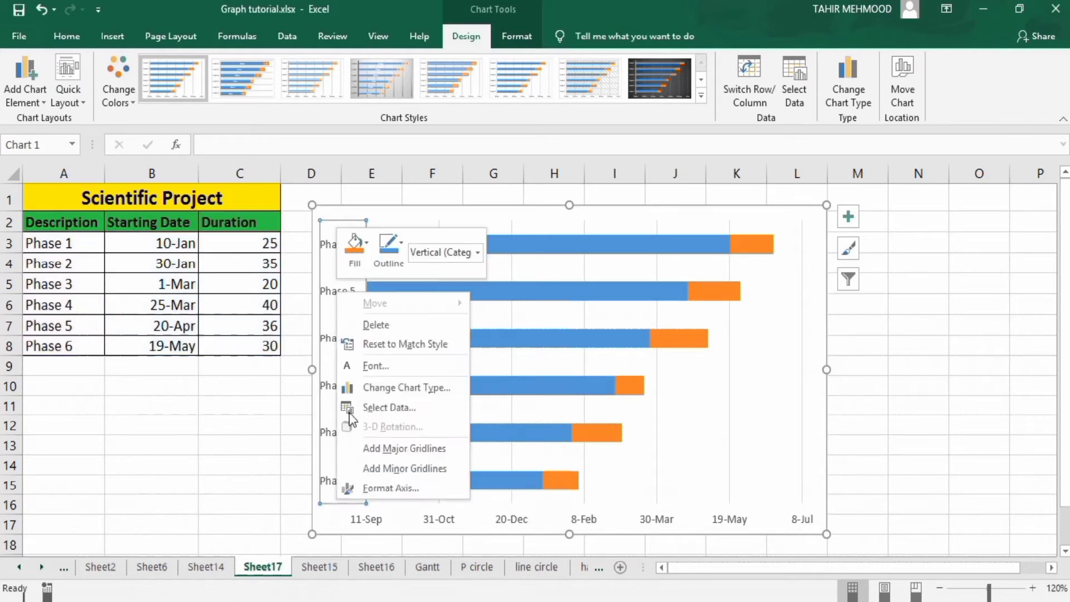
pyautogui.click(381, 491)
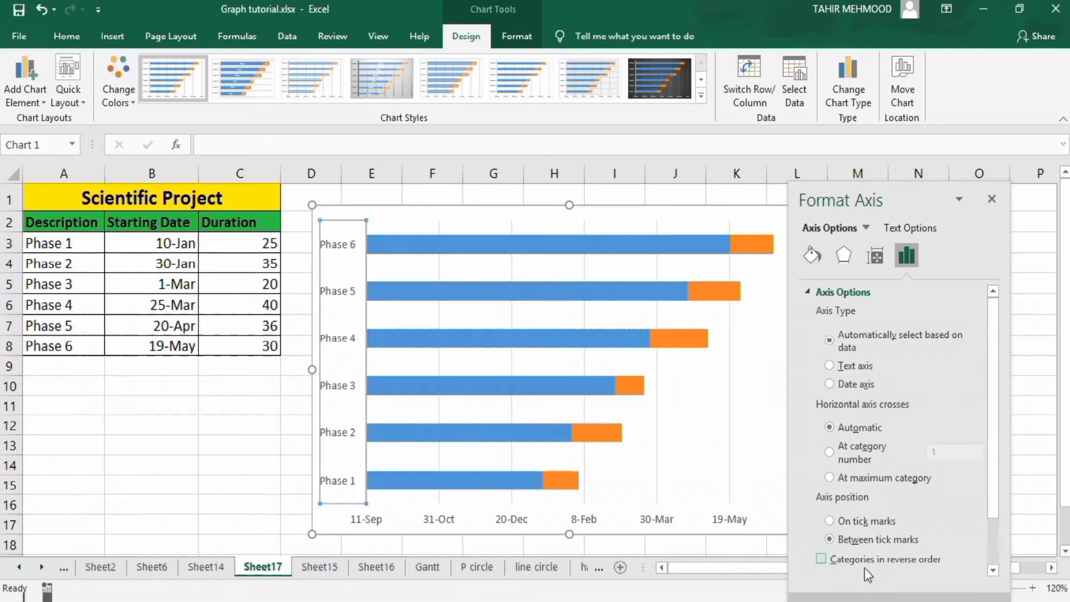
pyautogui.click(821, 559)
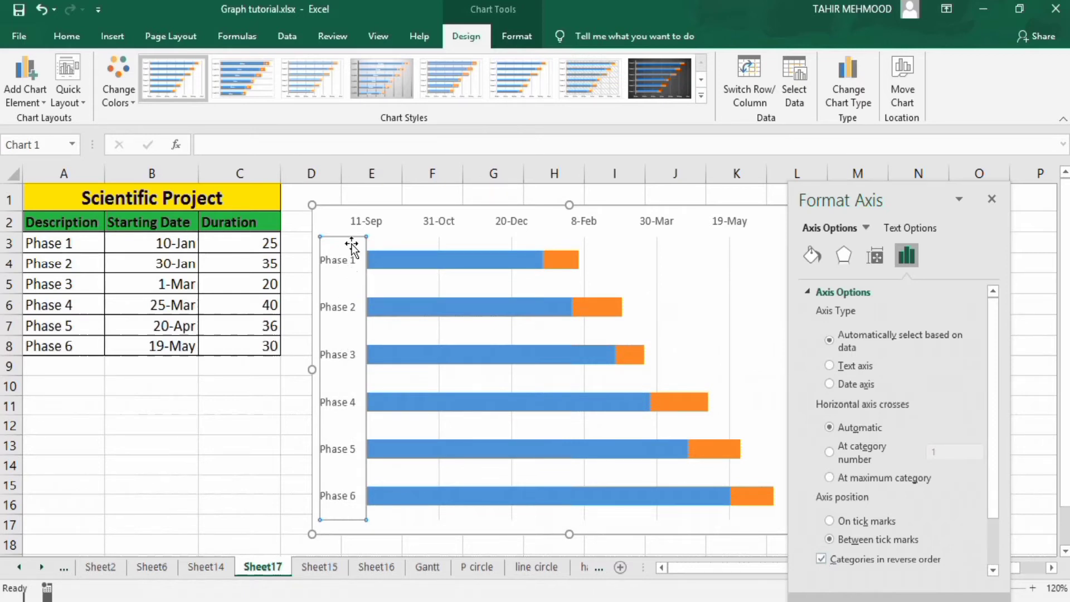
# Give the vertical phase axis a solid black line 1.5 pt wide.
pyautogui.click(812, 256)
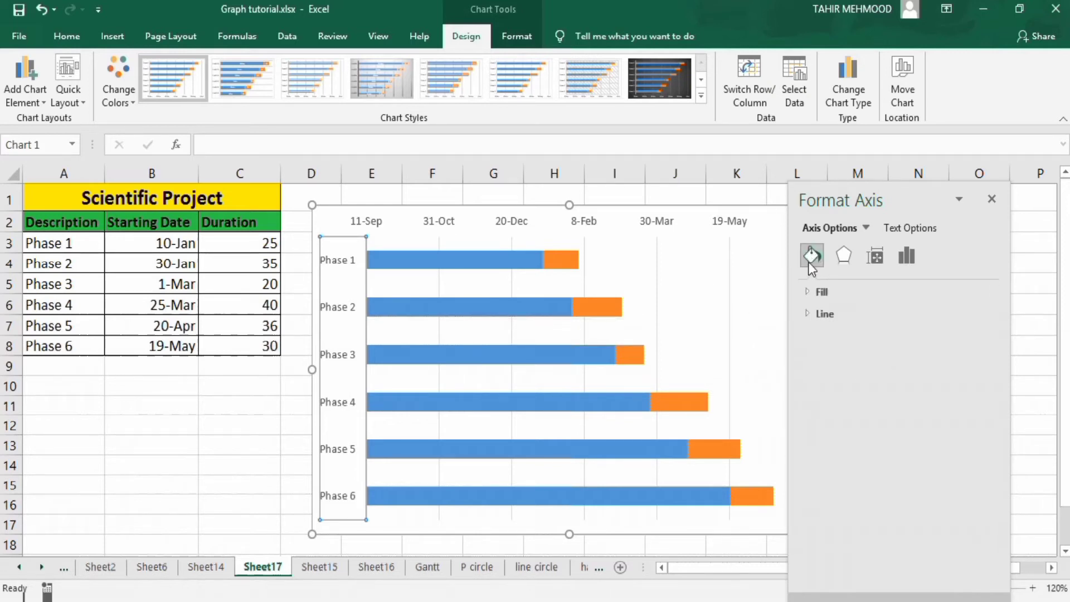
pyautogui.click(827, 313)
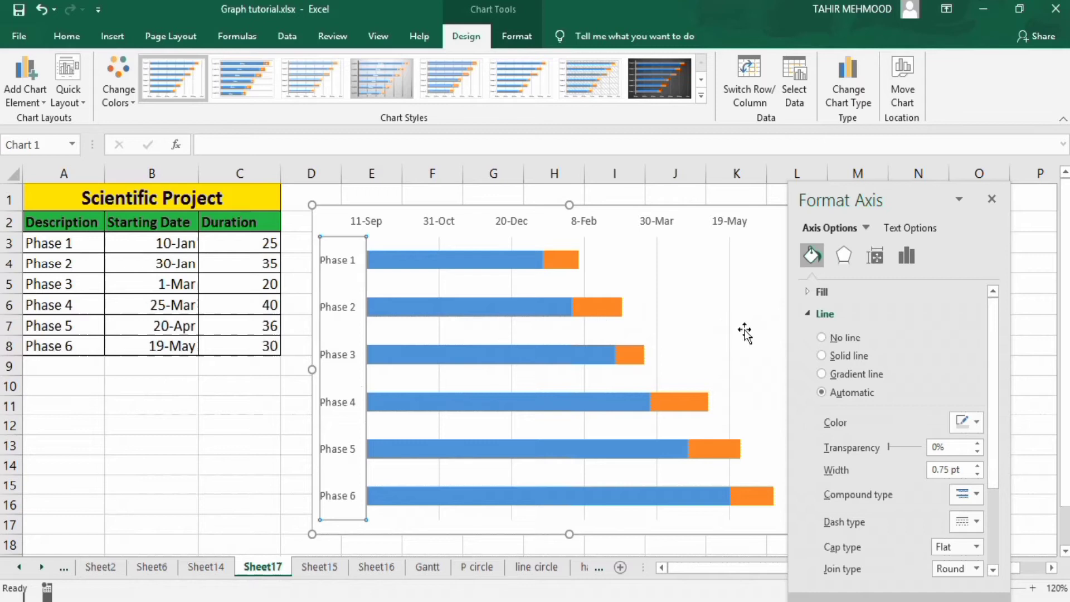
pyautogui.click(822, 356)
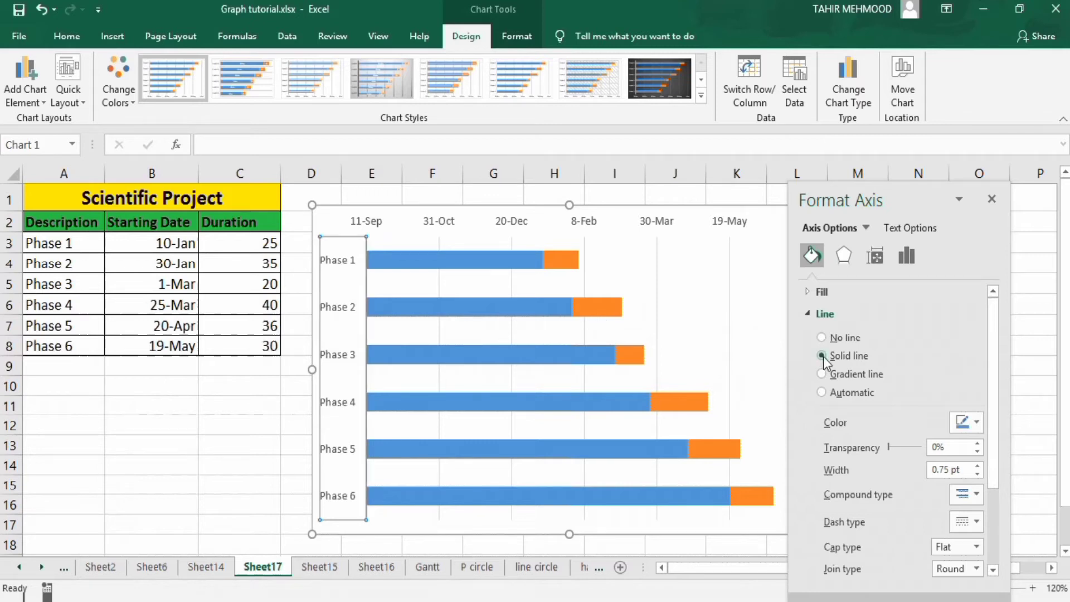
pyautogui.click(976, 423)
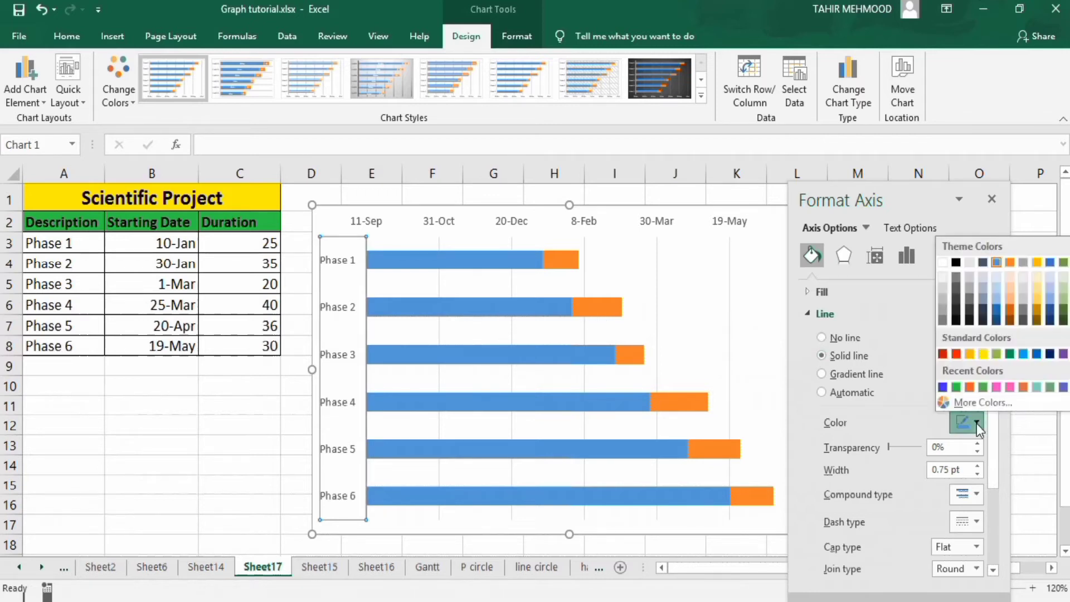
pyautogui.click(955, 262)
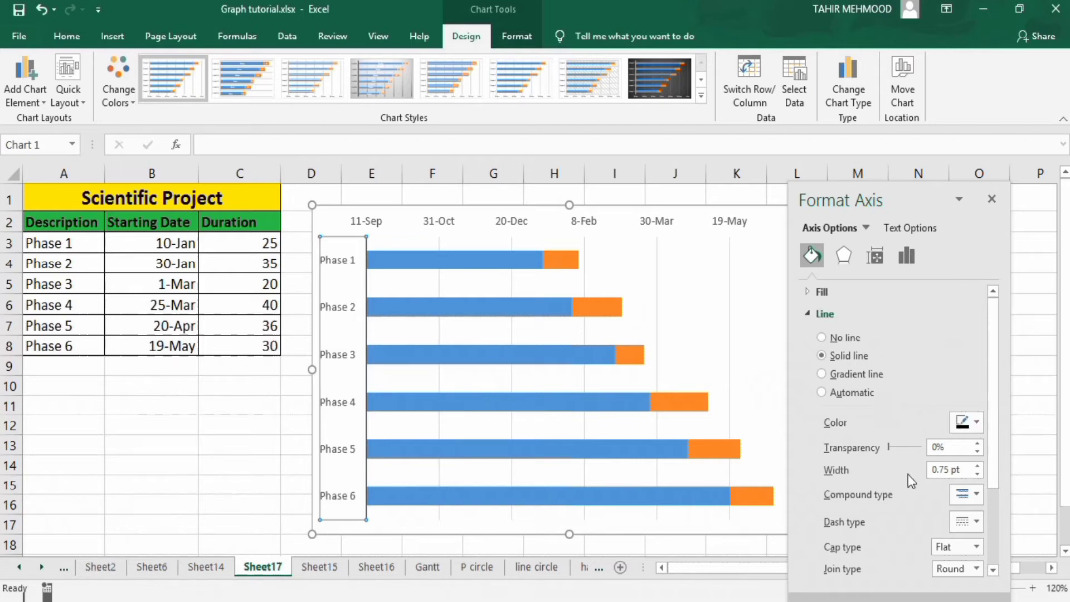
pyautogui.click(979, 464)
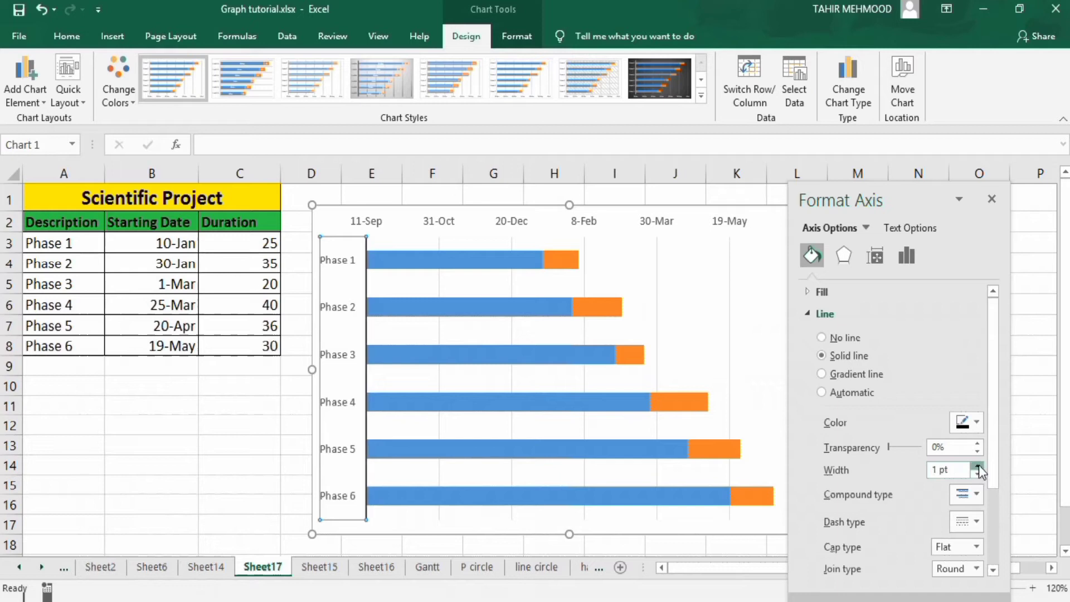
pyautogui.click(978, 465)
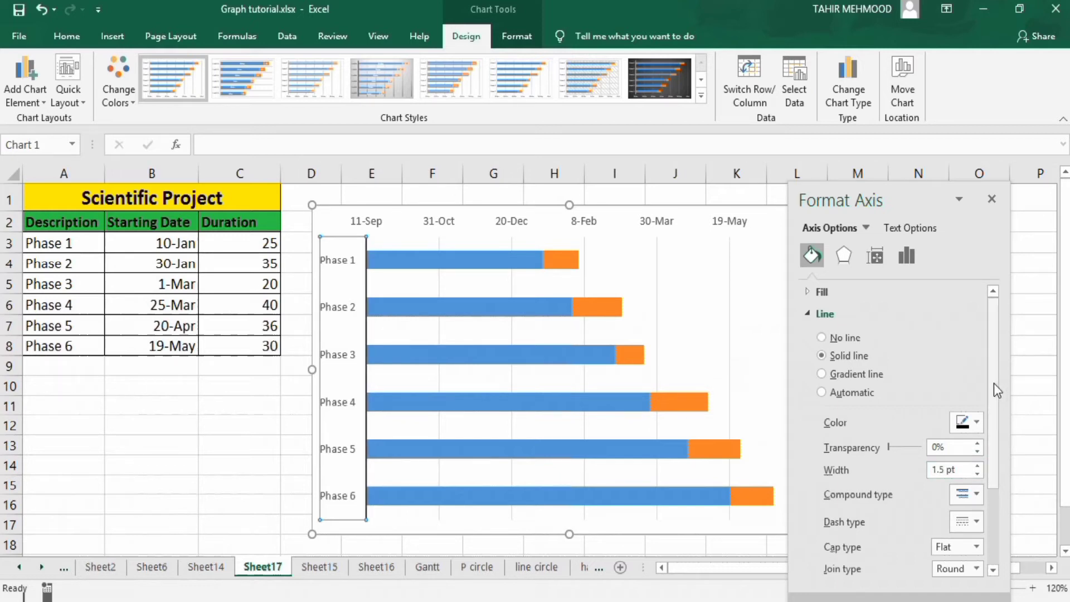
# Set both the major and minor tick marks of the vertical phase axis to Outside.
pyautogui.moveTo(994, 384); pyautogui.dragTo(997, 355)
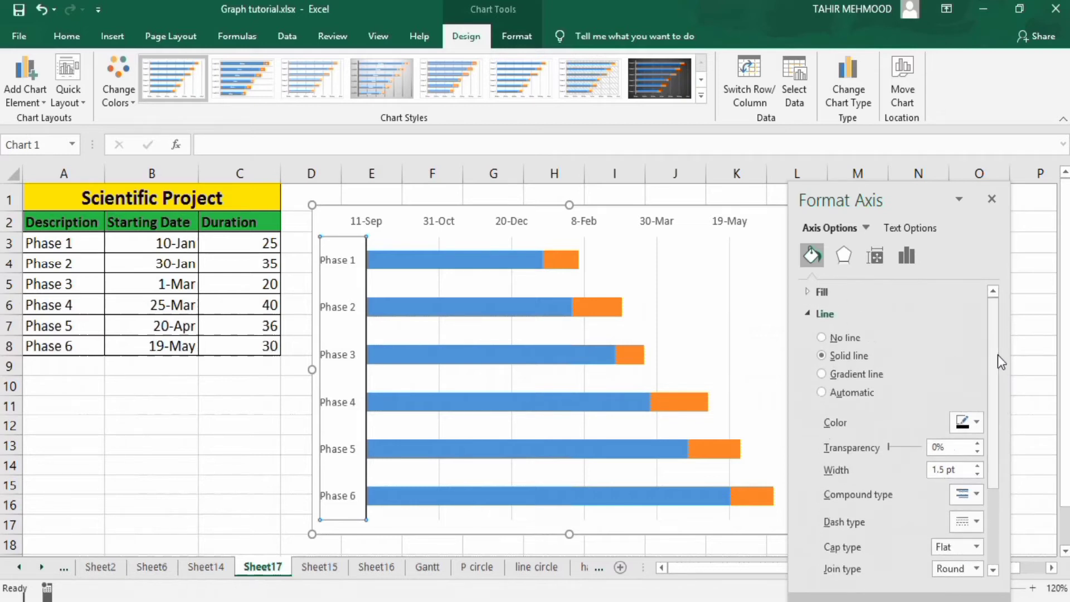
pyautogui.click(906, 256)
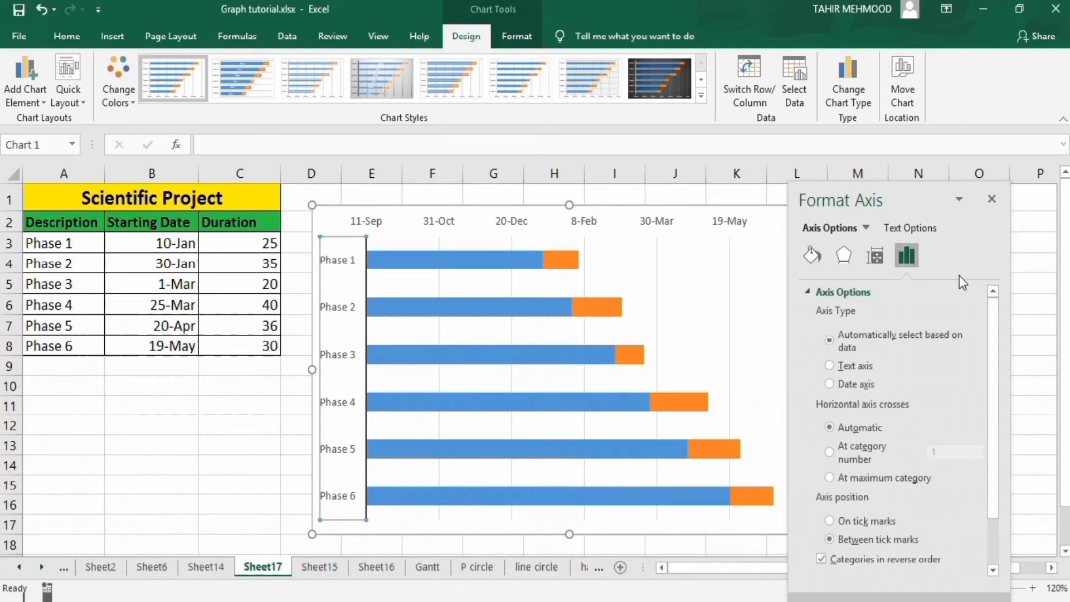
pyautogui.moveTo(992, 319); pyautogui.dragTo(995, 395)
pyautogui.click(860, 528)
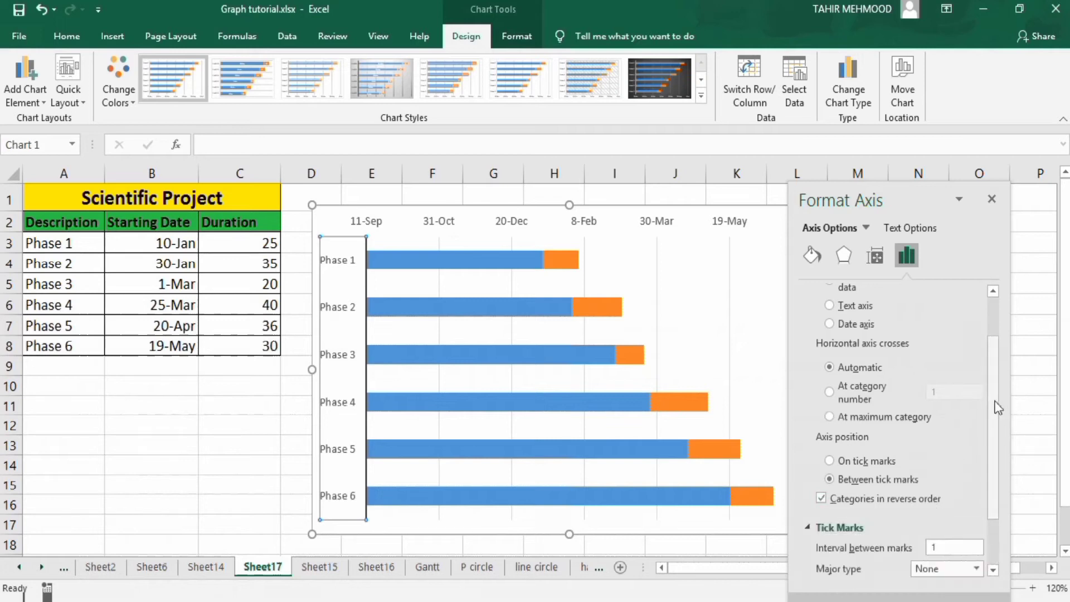
pyautogui.moveTo(997, 411); pyautogui.dragTo(995, 493)
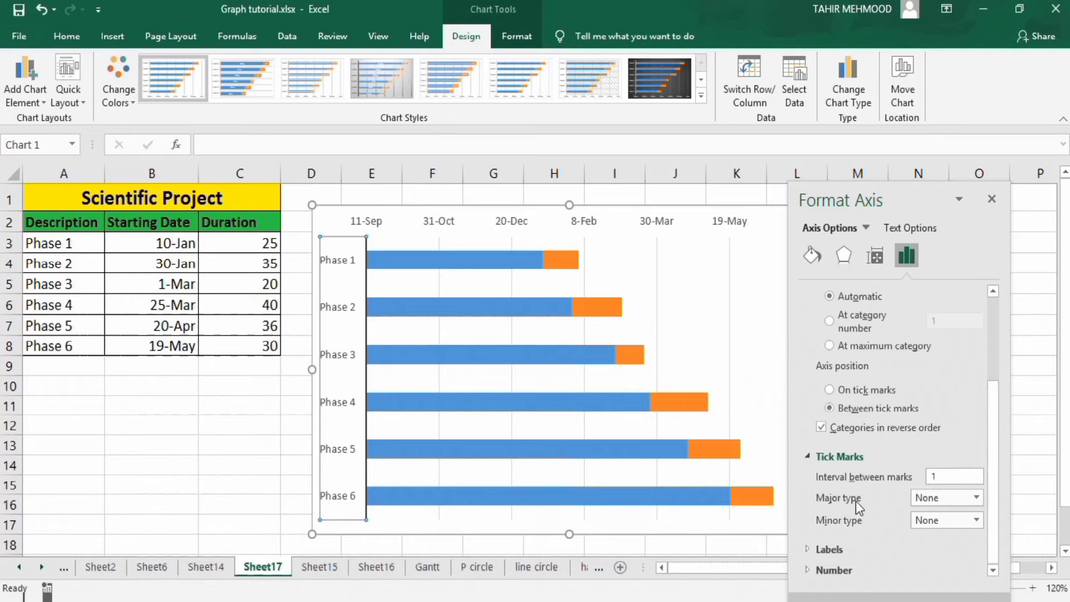
pyautogui.click(978, 495)
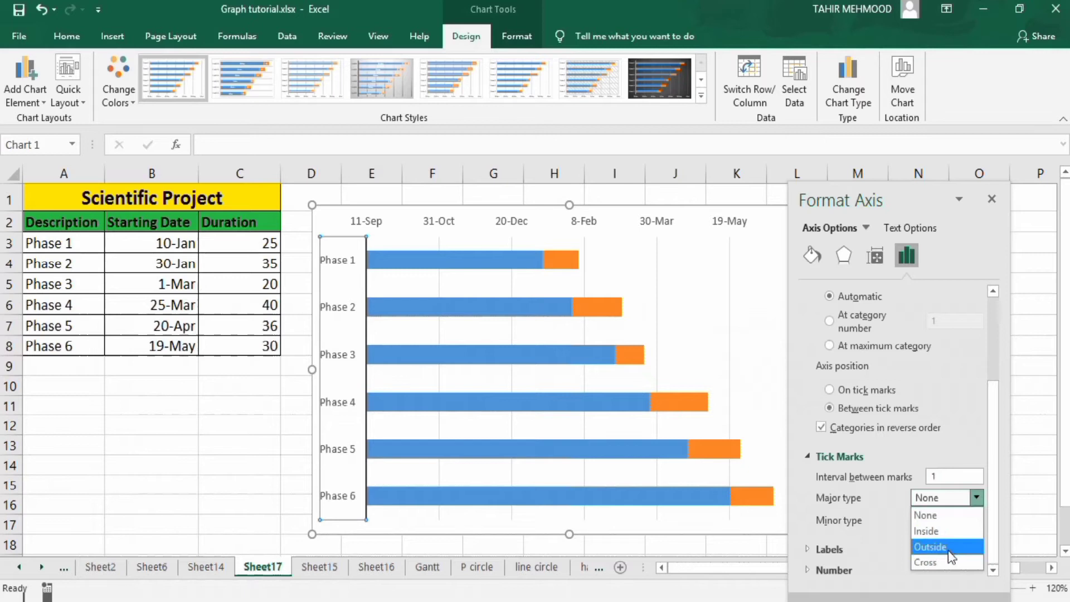
pyautogui.click(948, 548)
pyautogui.click(977, 520)
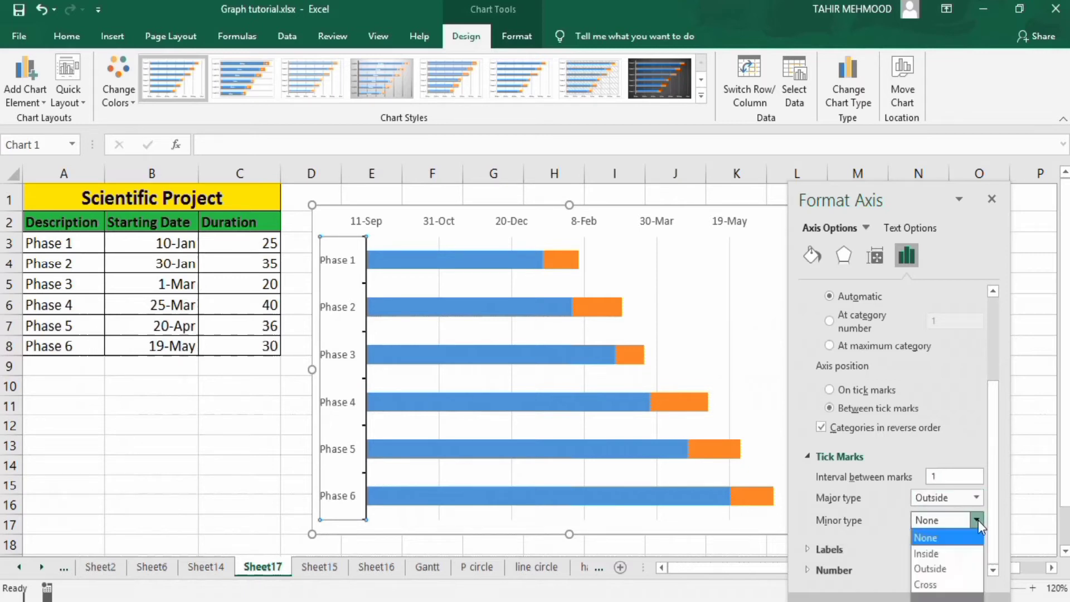
pyautogui.click(959, 567)
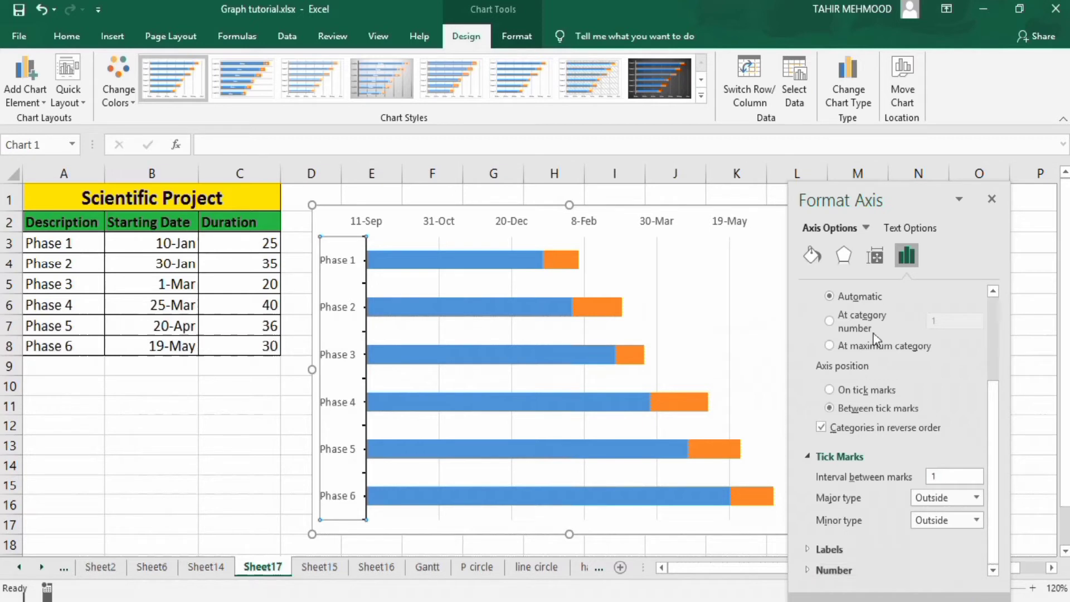
# Make the phase axis labels bold and black with a font size of 10.5.
pyautogui.click(70, 38)
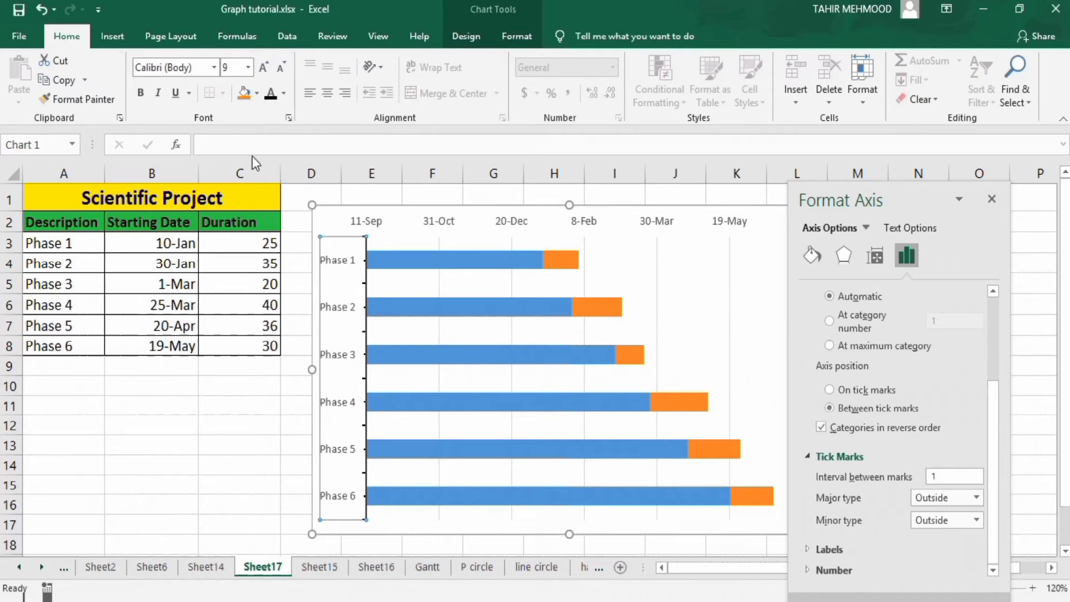
pyautogui.click(140, 94)
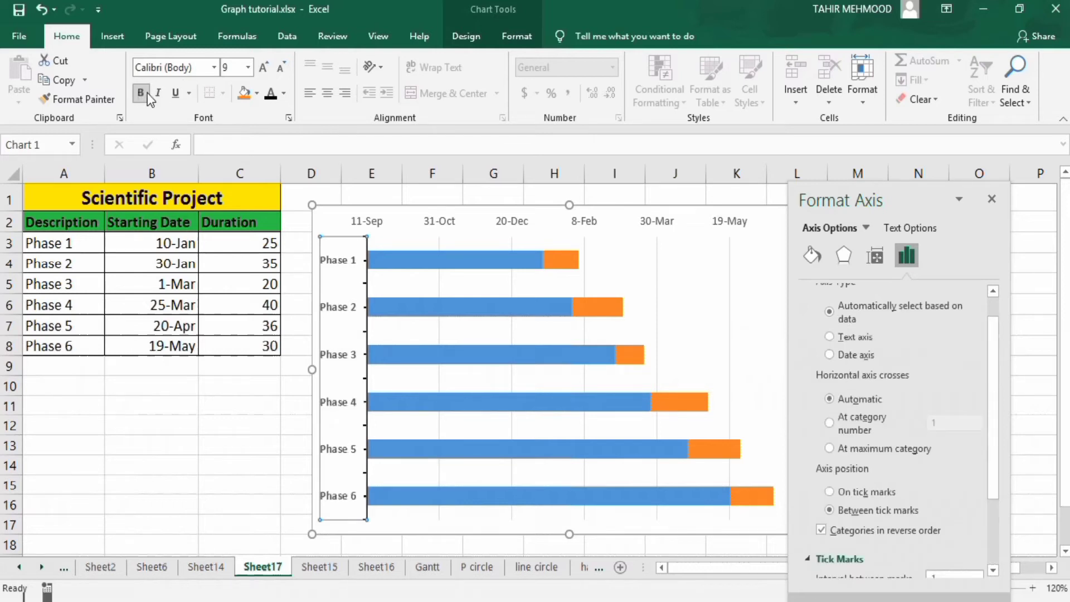
pyautogui.click(283, 96)
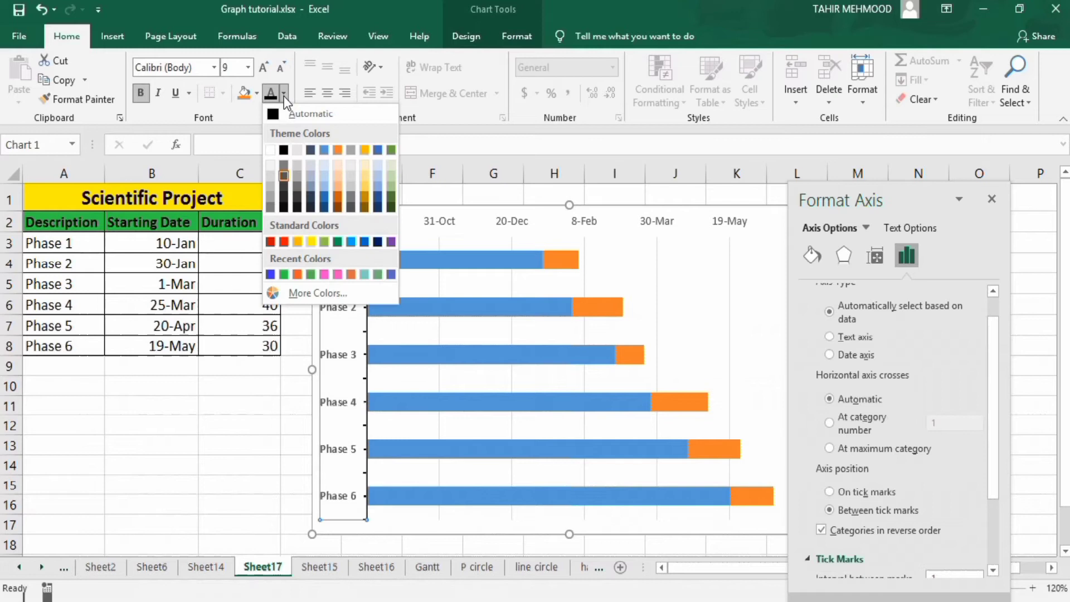
pyautogui.click(284, 150)
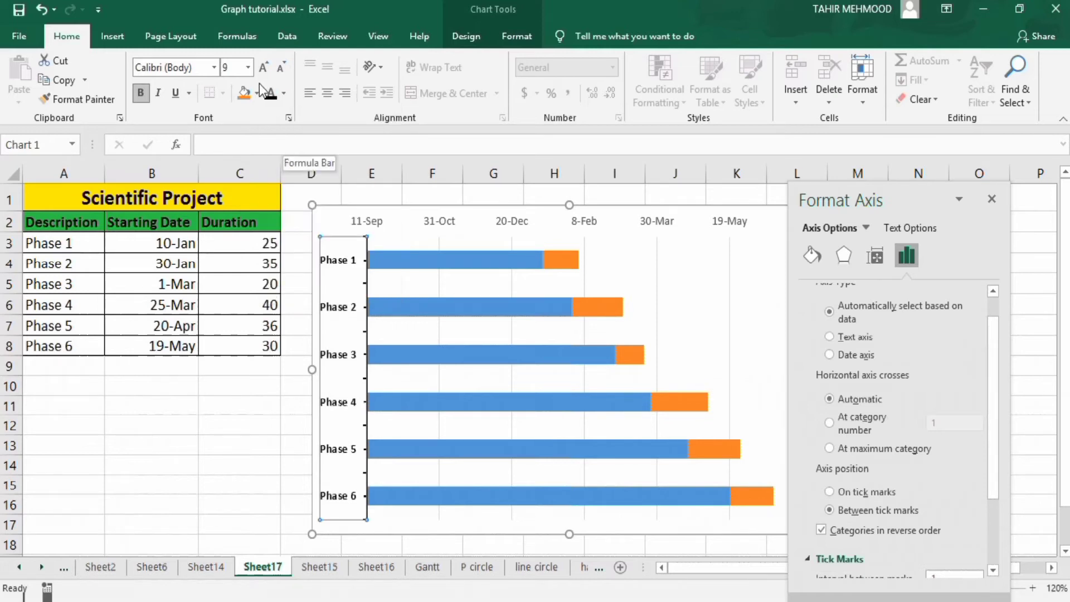
pyautogui.click(248, 68)
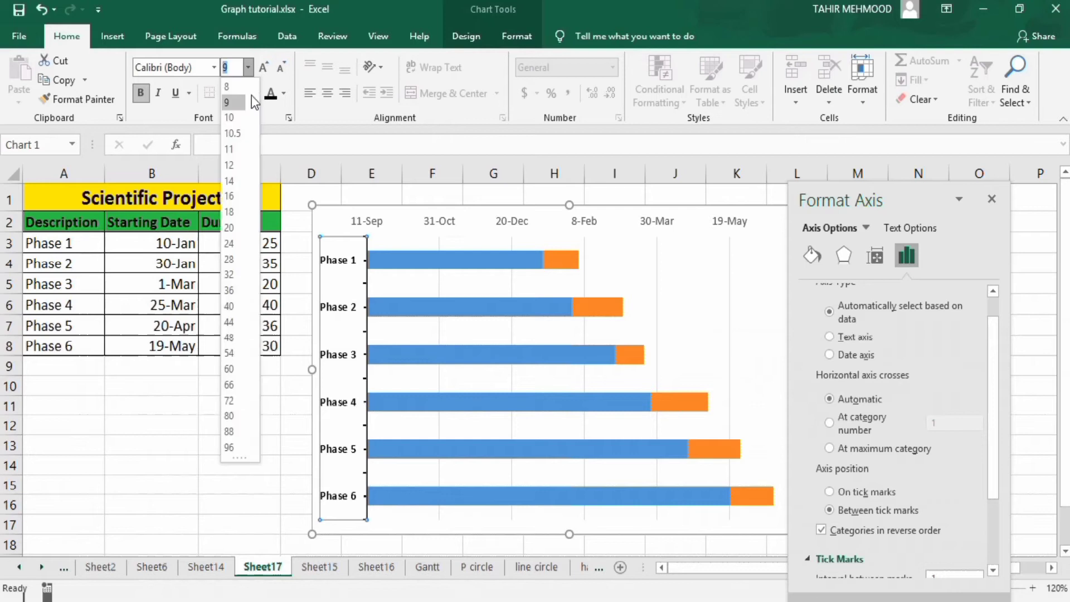
pyautogui.click(240, 129)
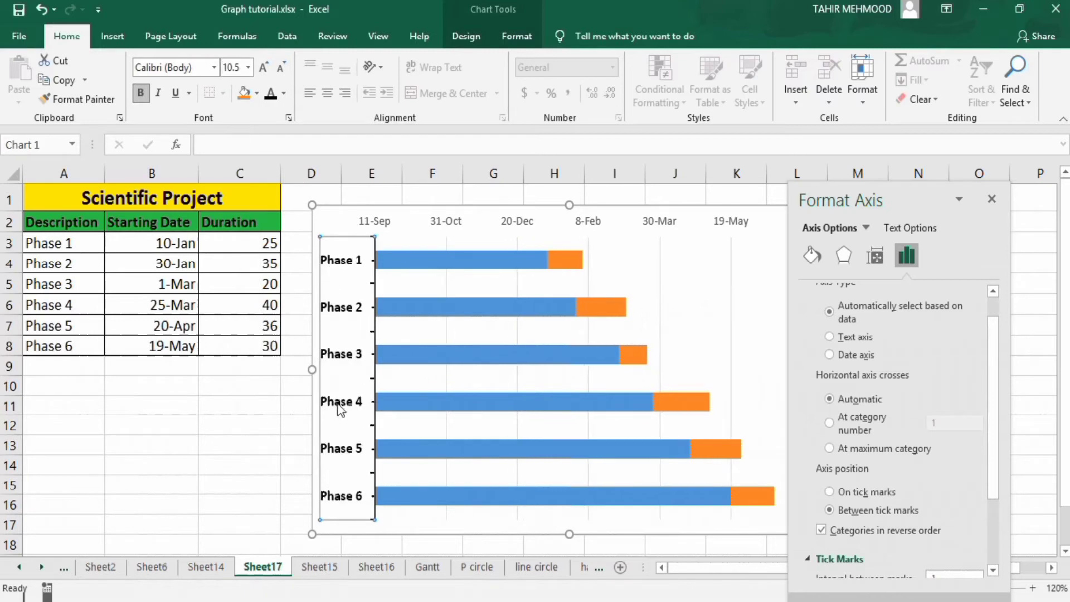
# Give the horizontal date axis above the bars a solid black line 1.5 pt wide.
pyautogui.moveTo(414, 399)
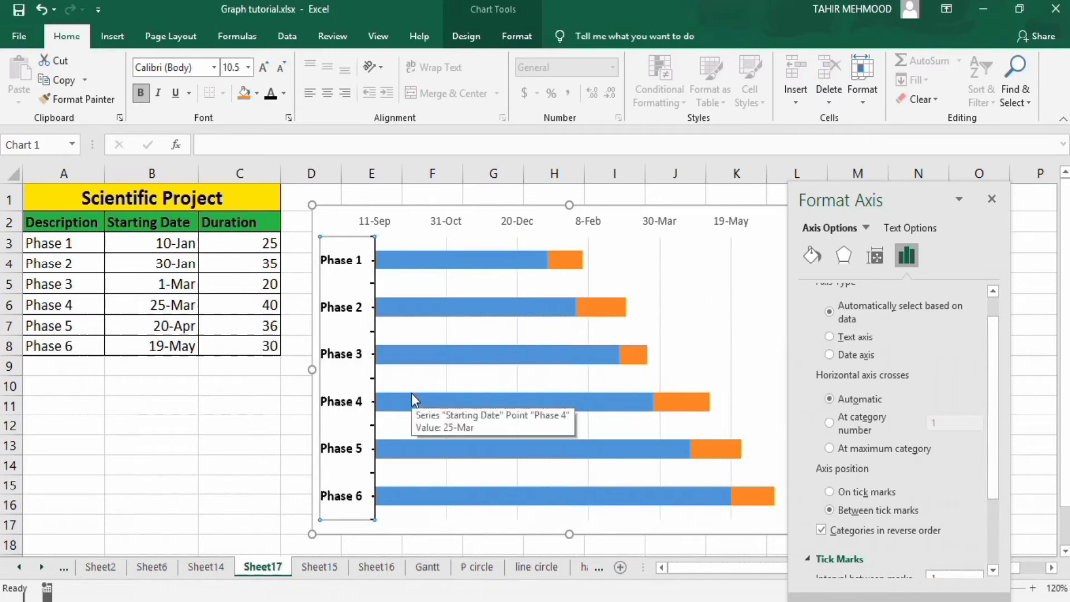
pyautogui.click(447, 219)
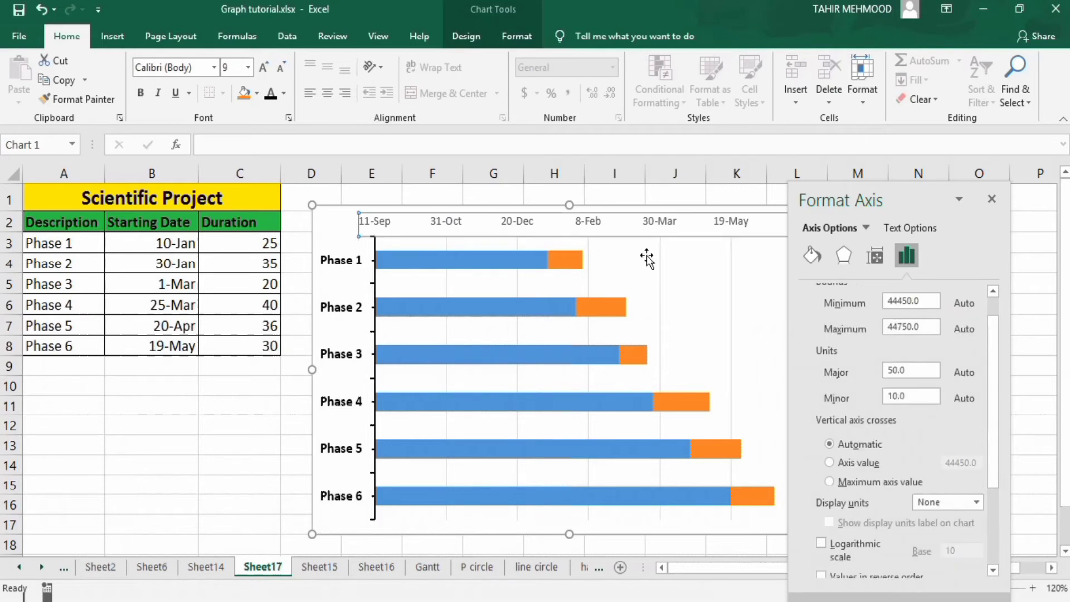
pyautogui.click(813, 257)
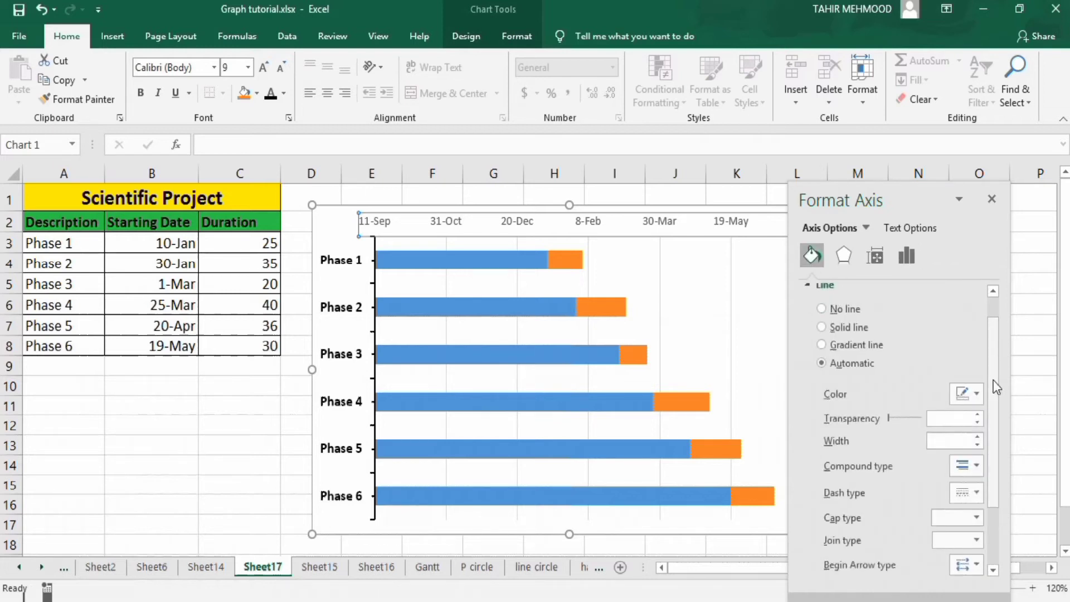
pyautogui.click(823, 327)
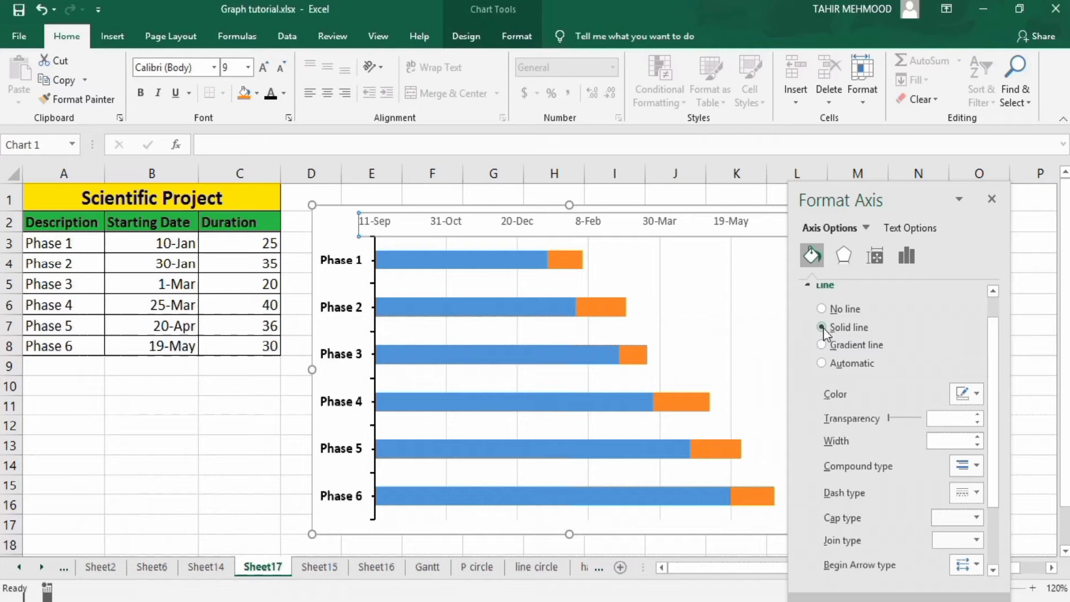
pyautogui.click(976, 395)
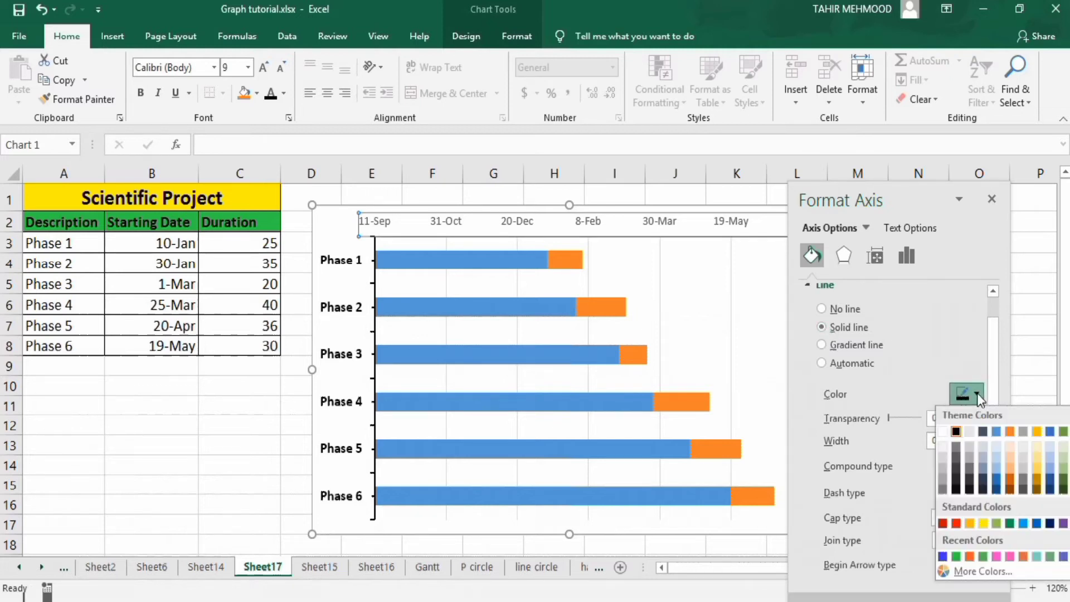
pyautogui.click(978, 393)
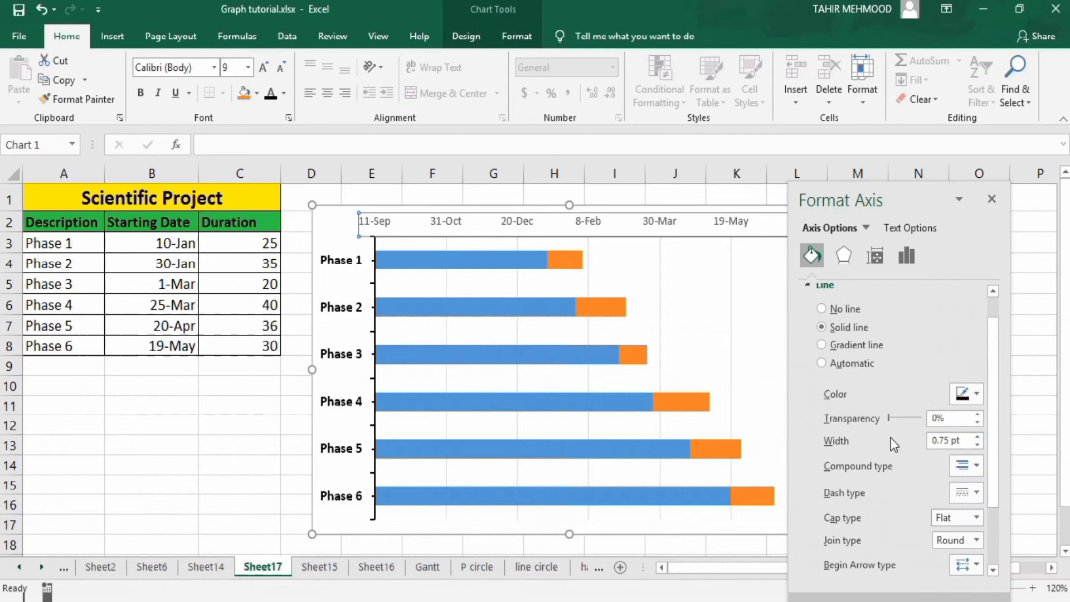
pyautogui.click(977, 437)
pyautogui.click(978, 438)
pyautogui.click(978, 438)
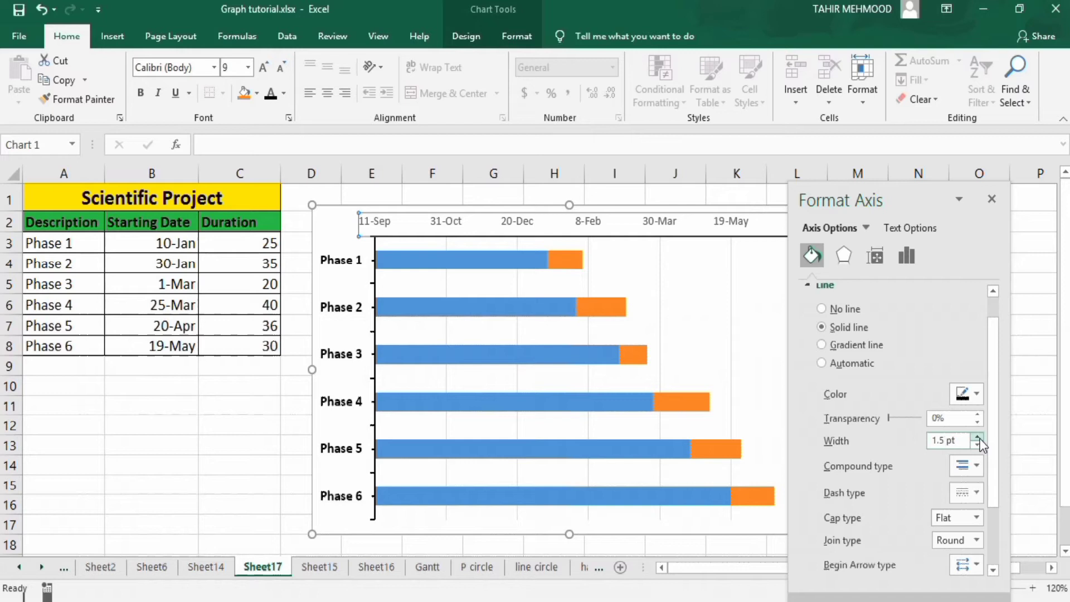
# Set the date axis's major and minor tick marks to Outside and close the axis formatting.
pyautogui.moveTo(995, 410); pyautogui.dragTo(995, 342)
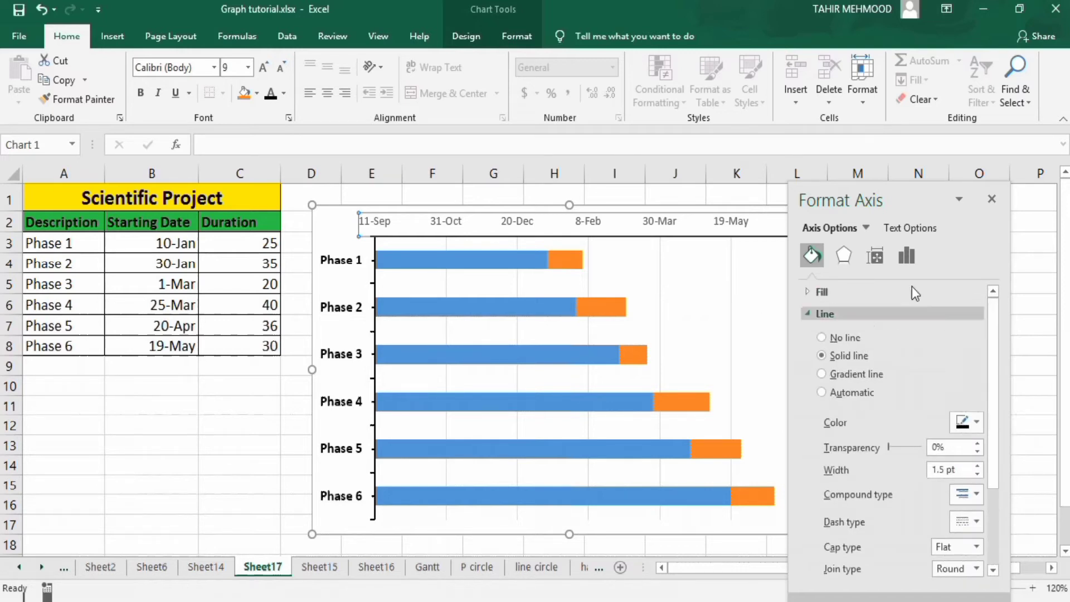
pyautogui.click(907, 256)
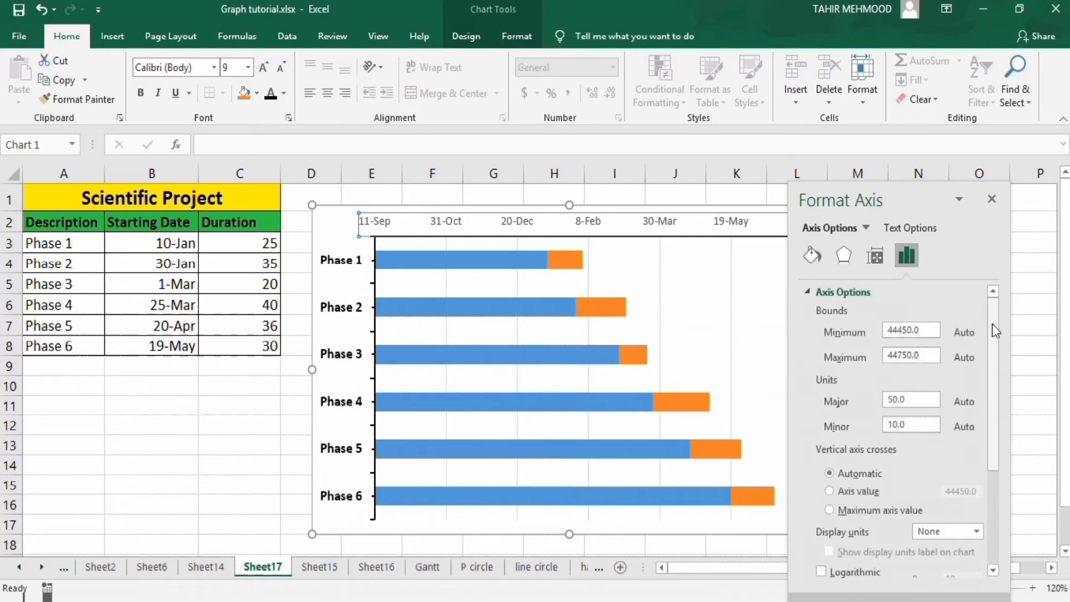
pyautogui.moveTo(993, 328); pyautogui.dragTo(995, 453)
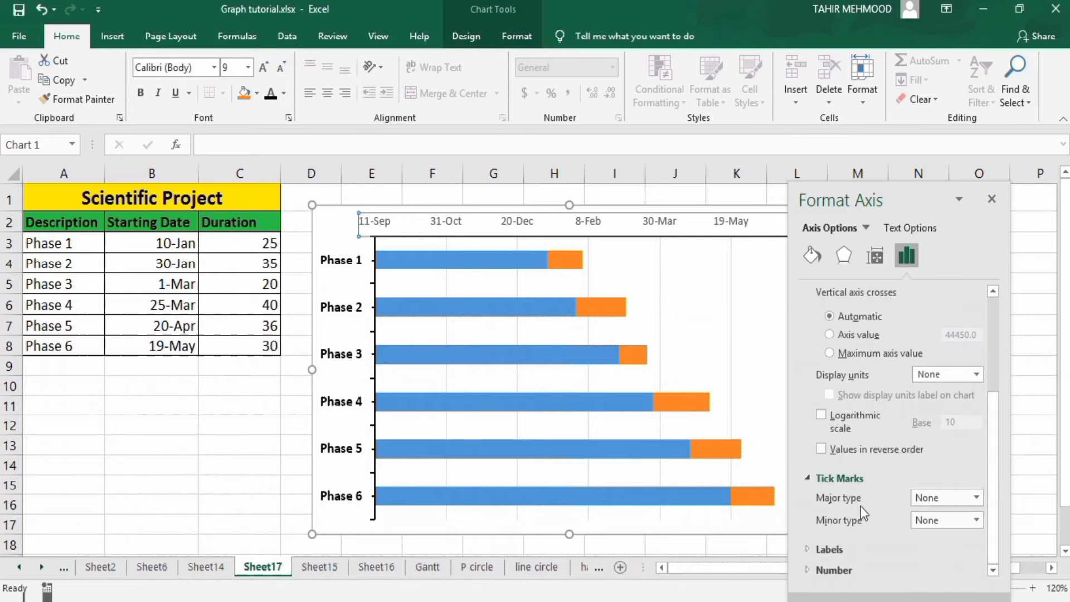
pyautogui.click(978, 498)
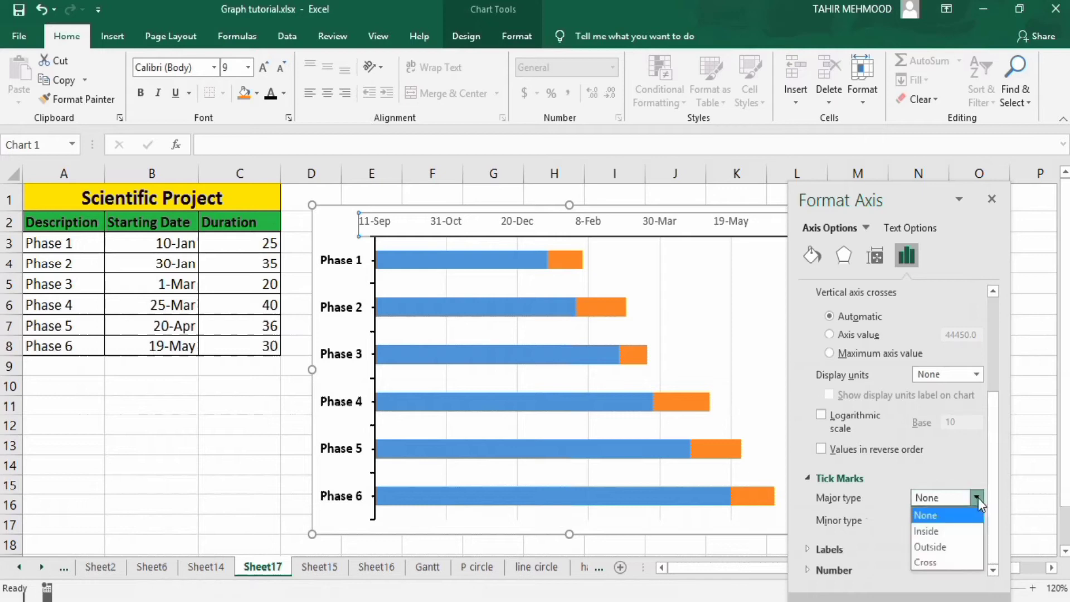
pyautogui.click(954, 546)
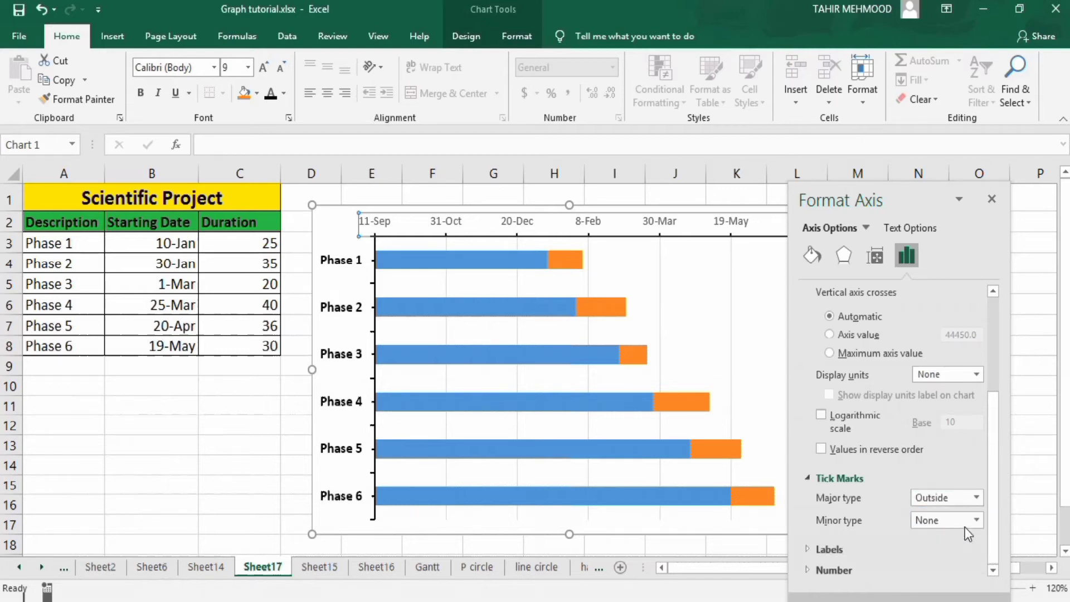
pyautogui.click(977, 520)
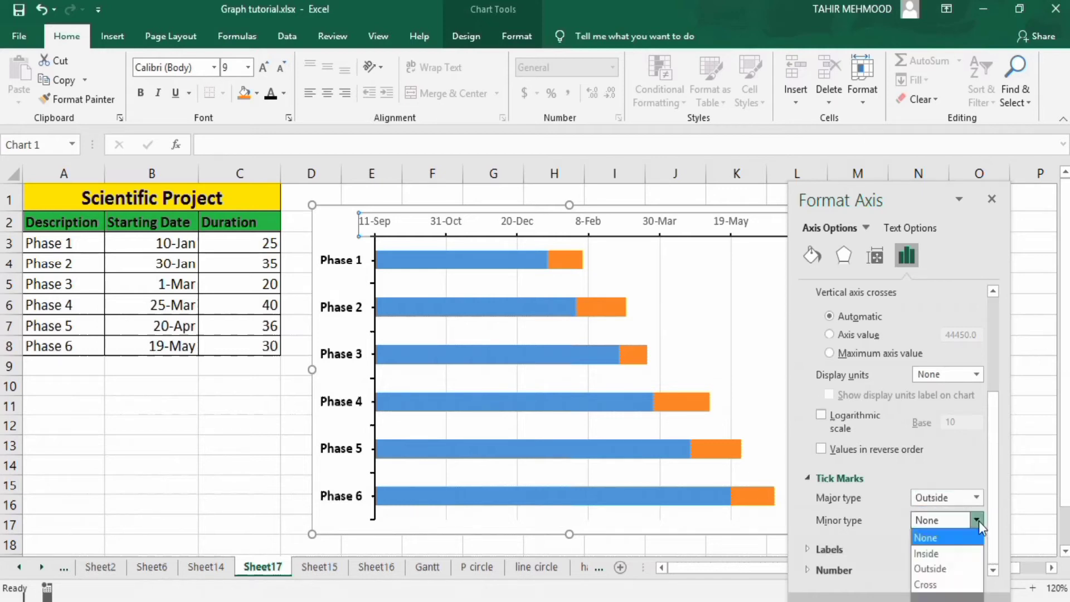
pyautogui.click(952, 567)
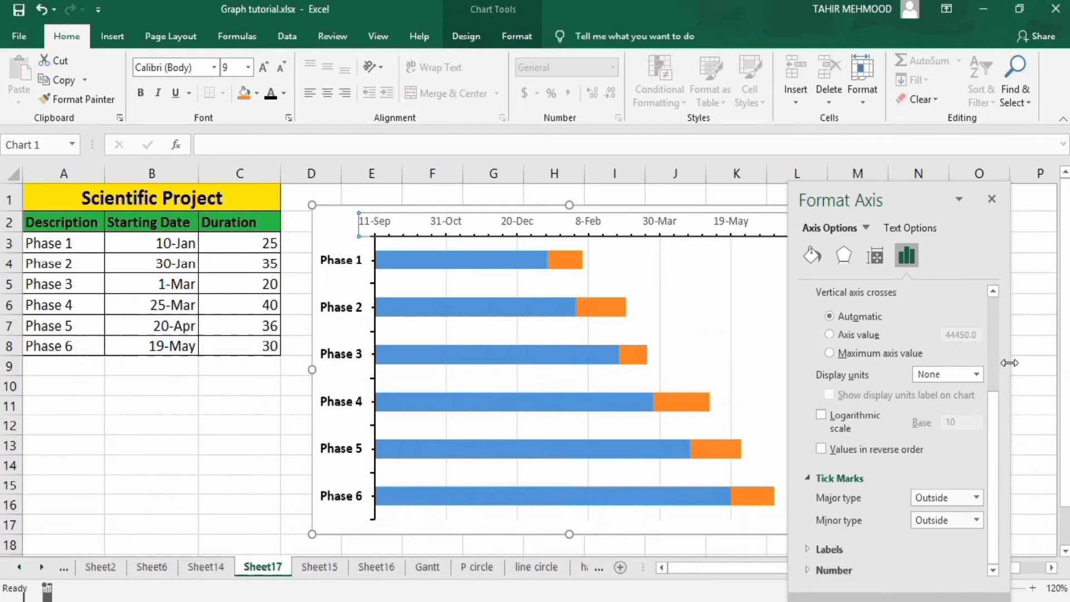
pyautogui.click(992, 199)
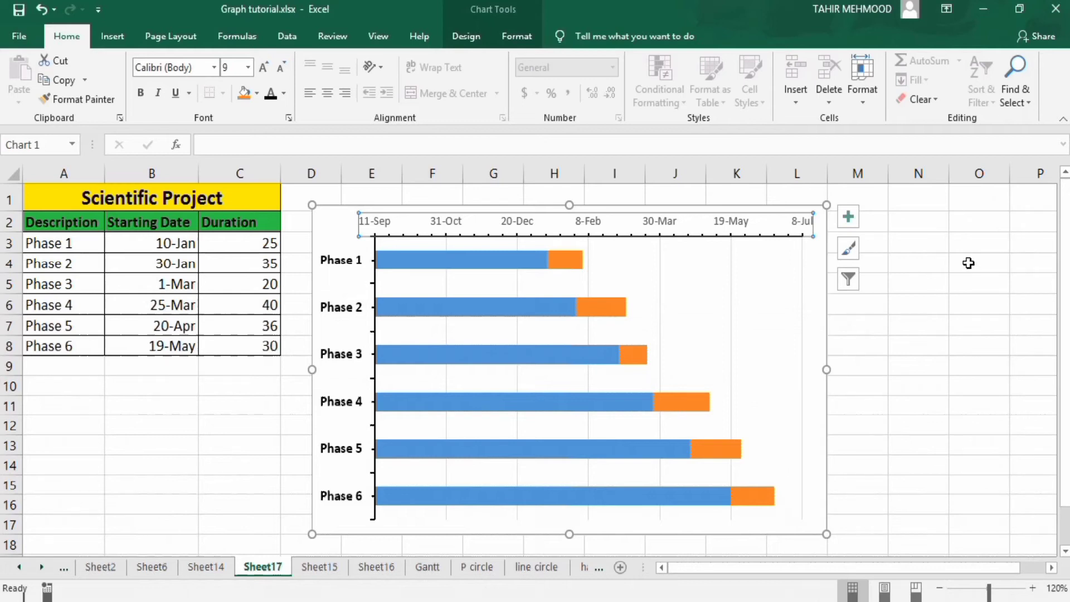
# Remove the gridlines from the chart, and try out axis titles before taking them off again.
pyautogui.click(848, 216)
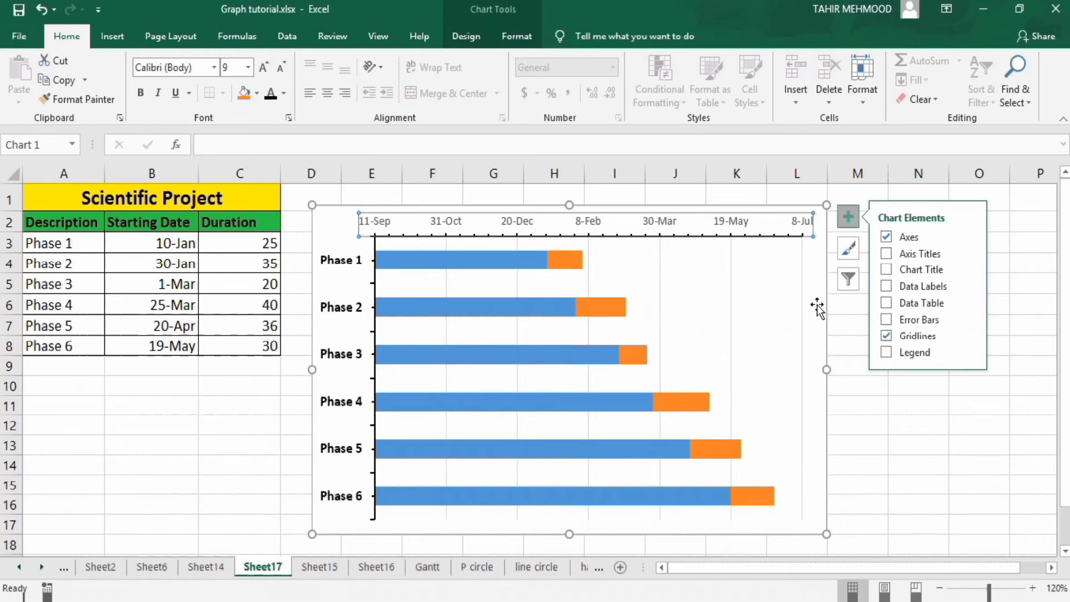
pyautogui.click(885, 336)
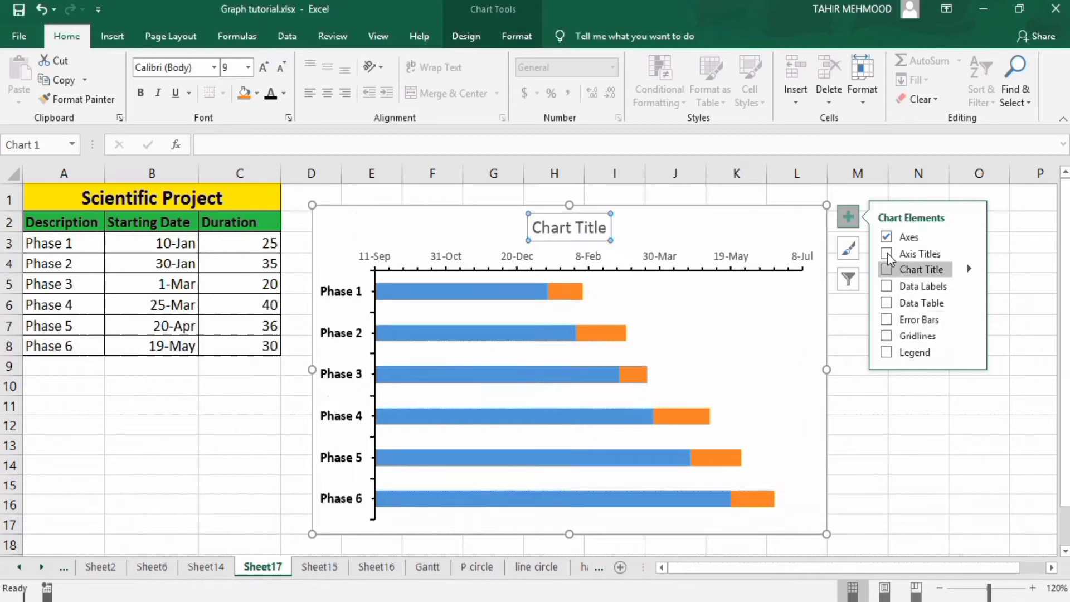
pyautogui.click(884, 253)
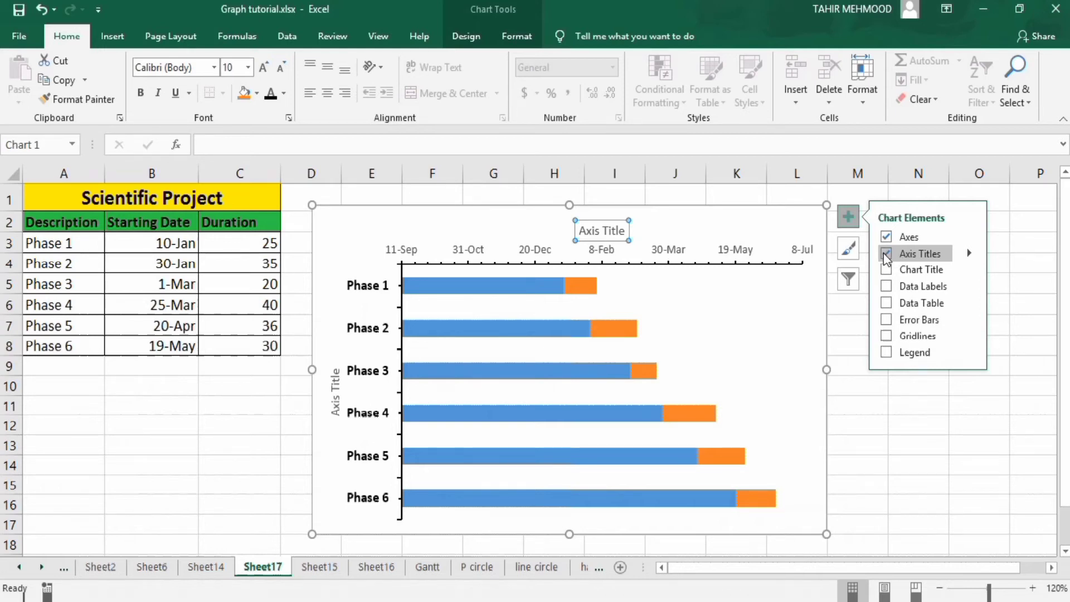
pyautogui.click(886, 258)
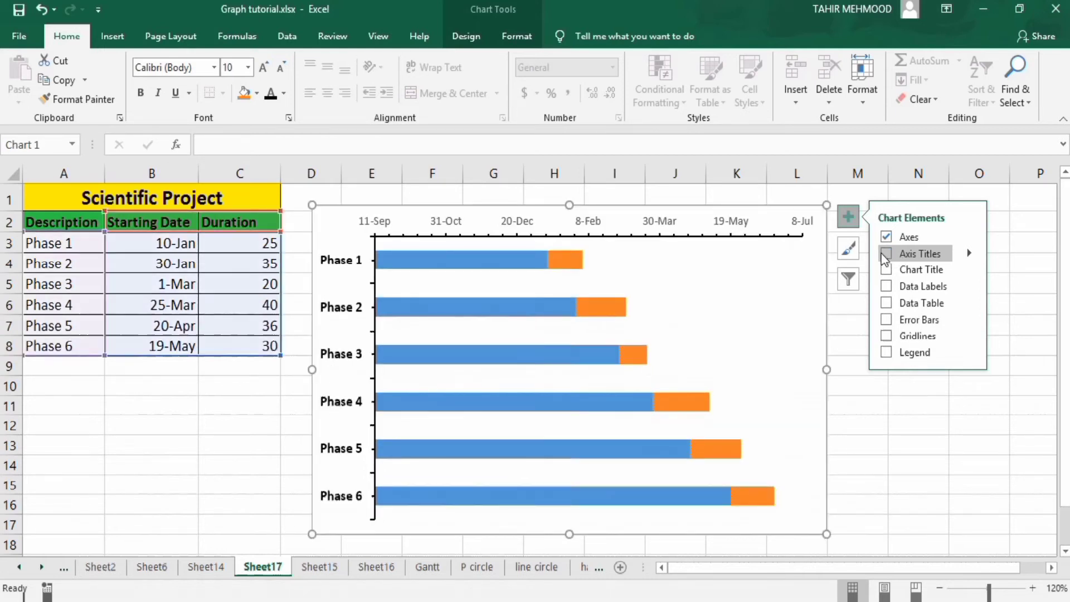
# Add a chart title and data labels for the starting dates and durations to the chart.
pyautogui.click(887, 270)
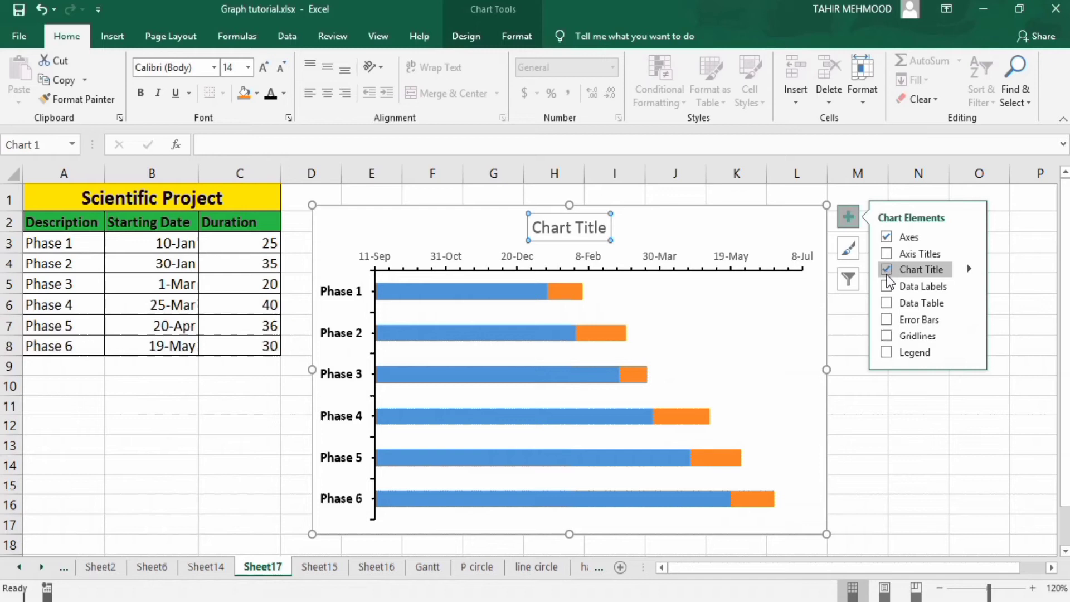
pyautogui.click(887, 286)
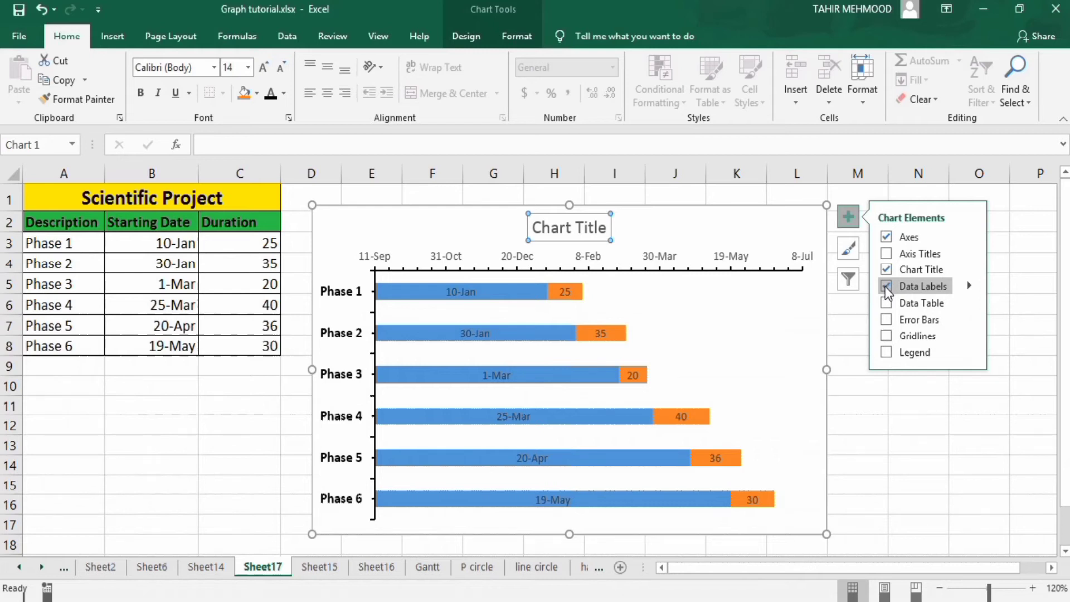
pyautogui.click(885, 303)
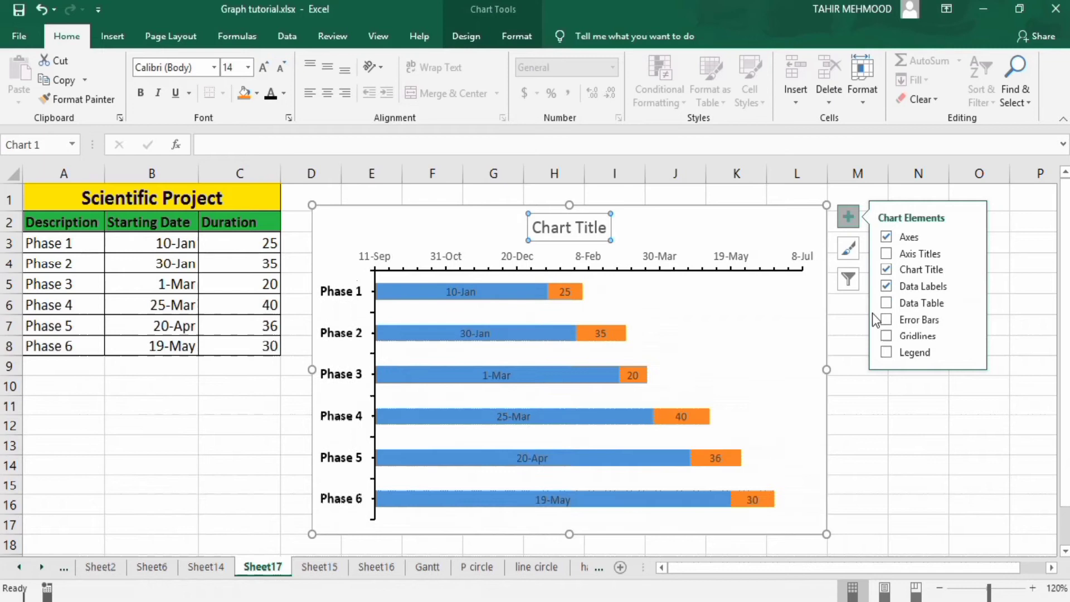
# Try out a data table below the chart, take it off again and close the chart element choices.
pyautogui.click(888, 303)
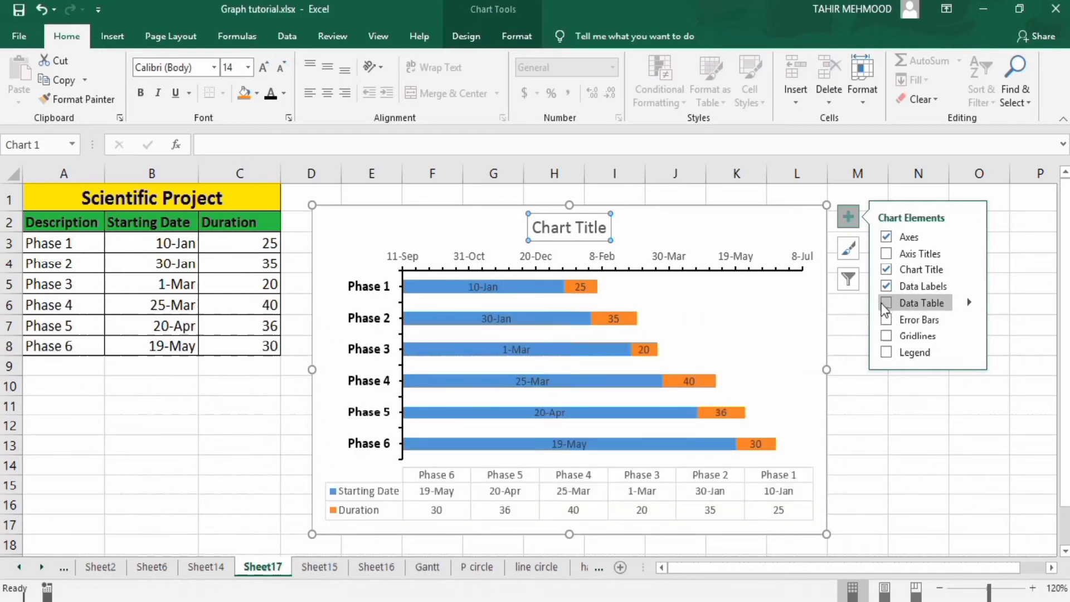
pyautogui.click(886, 303)
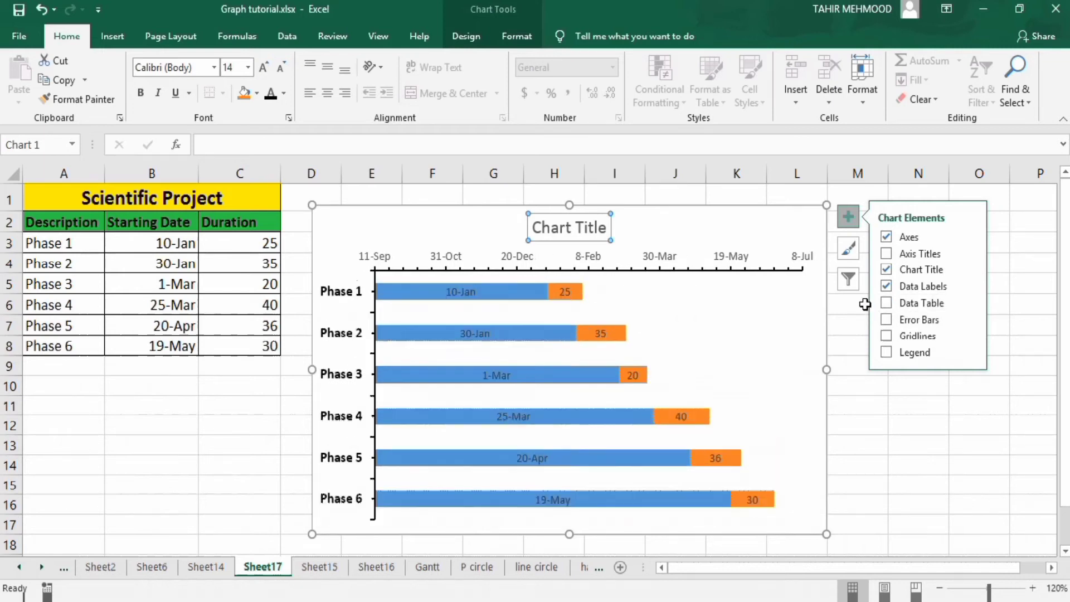
pyautogui.click(855, 350)
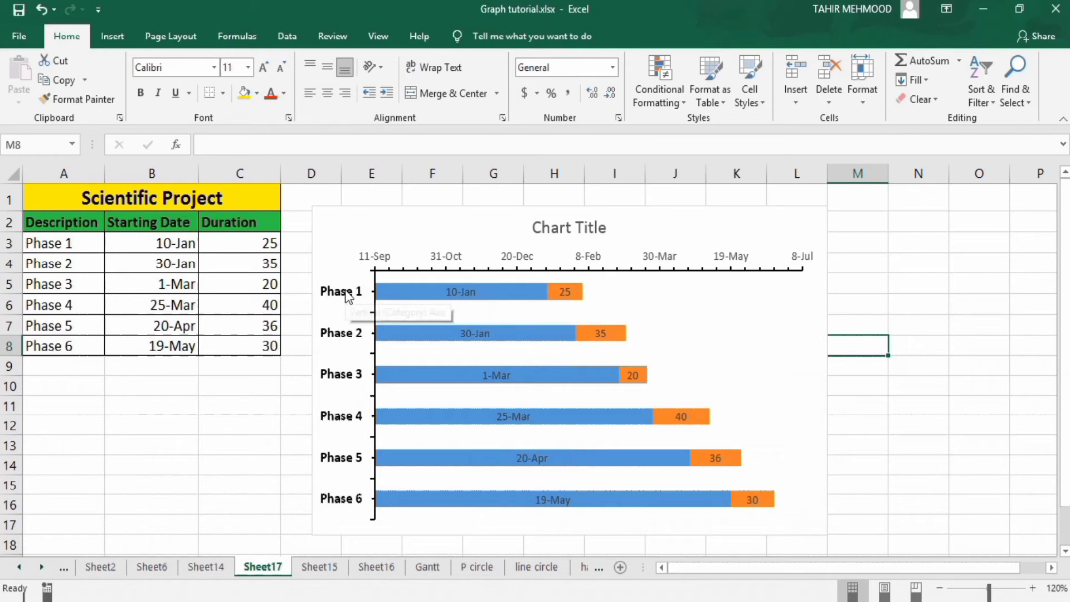
# Make the date axis labels above the bars bold and set their font size to 10.
pyautogui.click(439, 257)
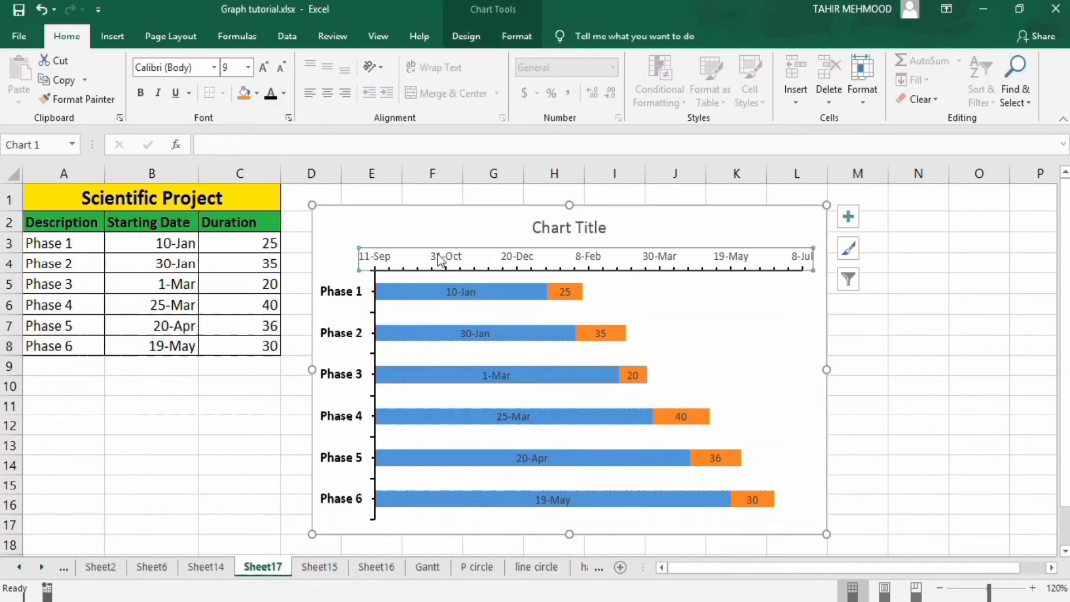
pyautogui.click(142, 92)
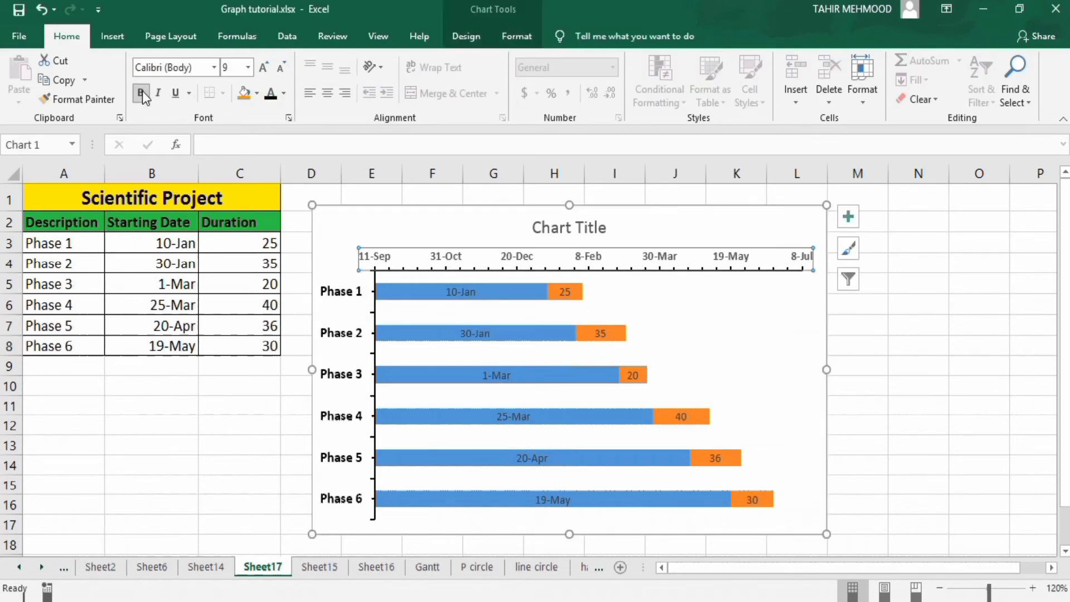
pyautogui.click(248, 68)
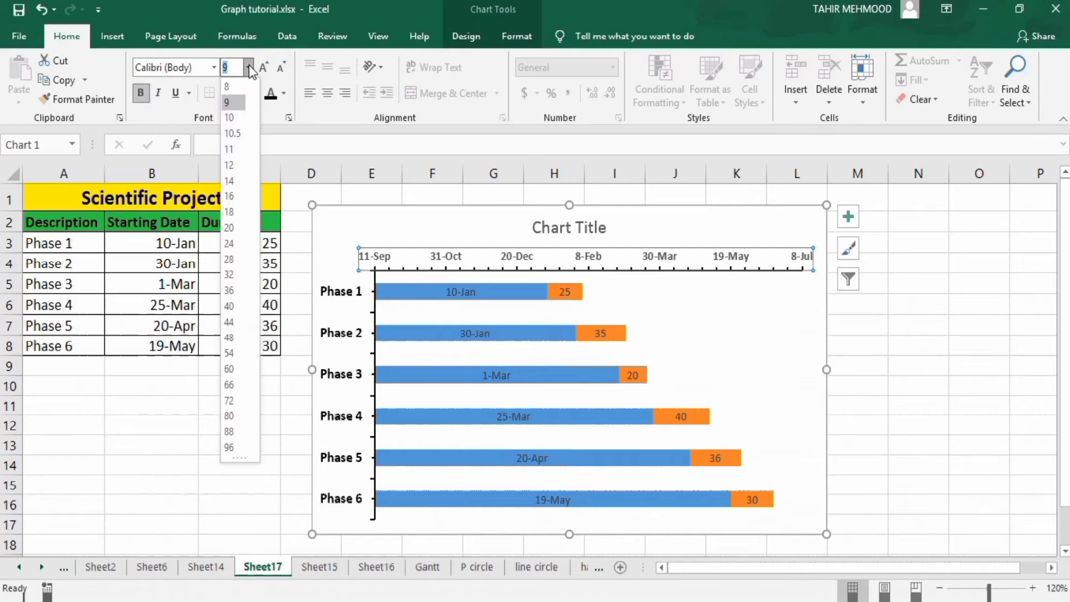
pyautogui.click(242, 120)
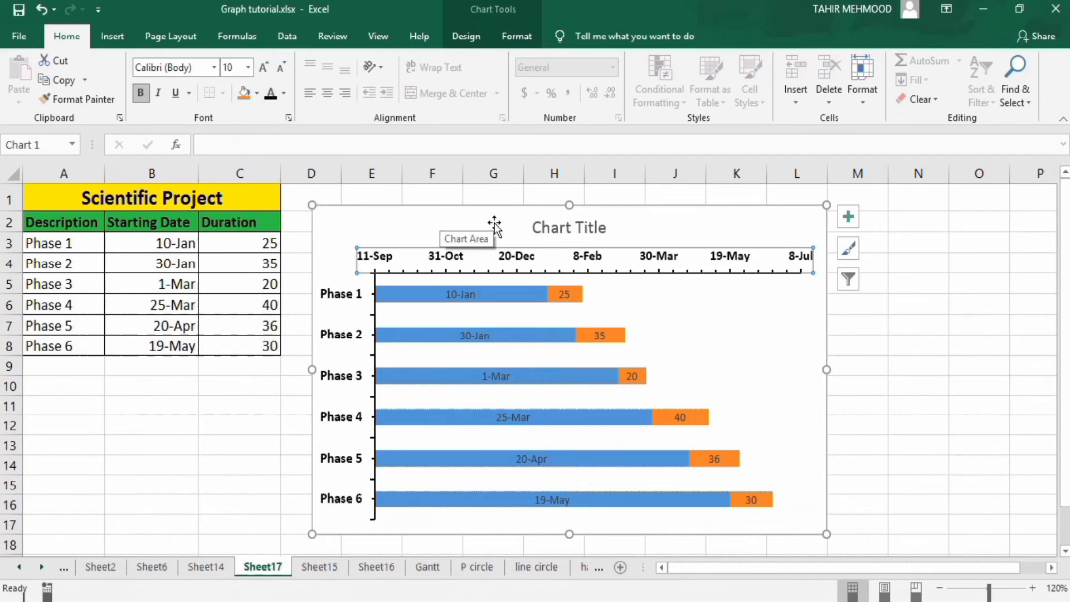
# Link the chart title to cell A1 of Sheet17 so that it takes the table heading's text.
pyautogui.click(555, 227)
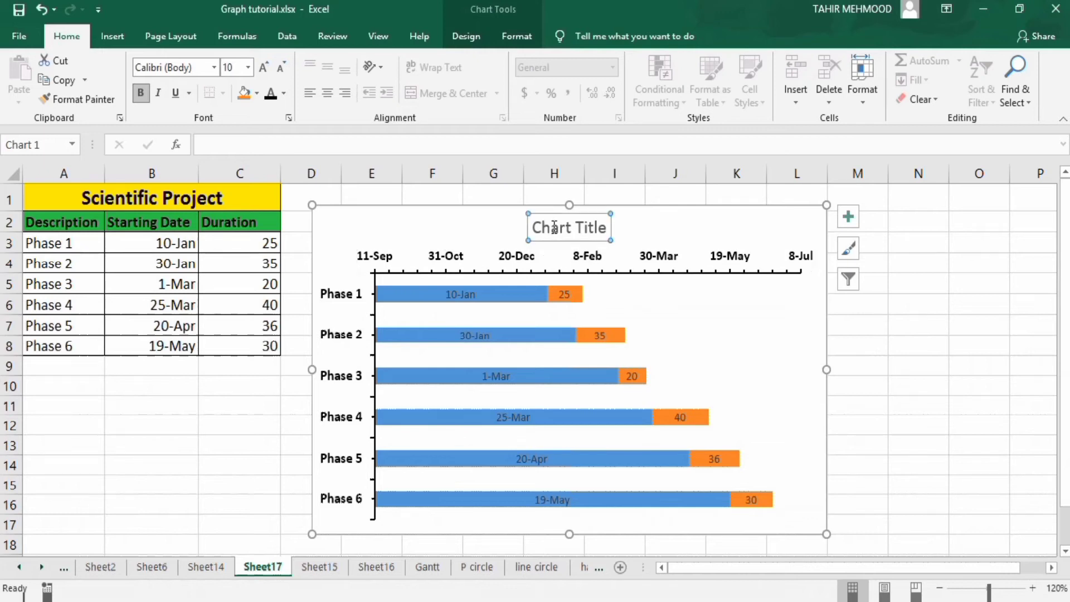
pyautogui.click(297, 141)
pyautogui.write('=')
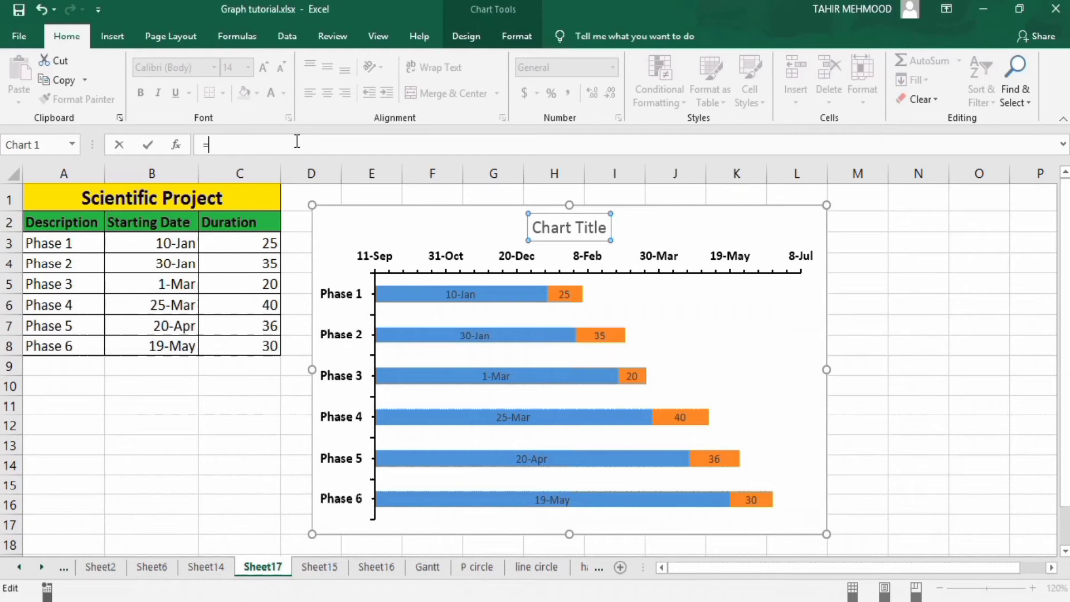
pyautogui.click(201, 202)
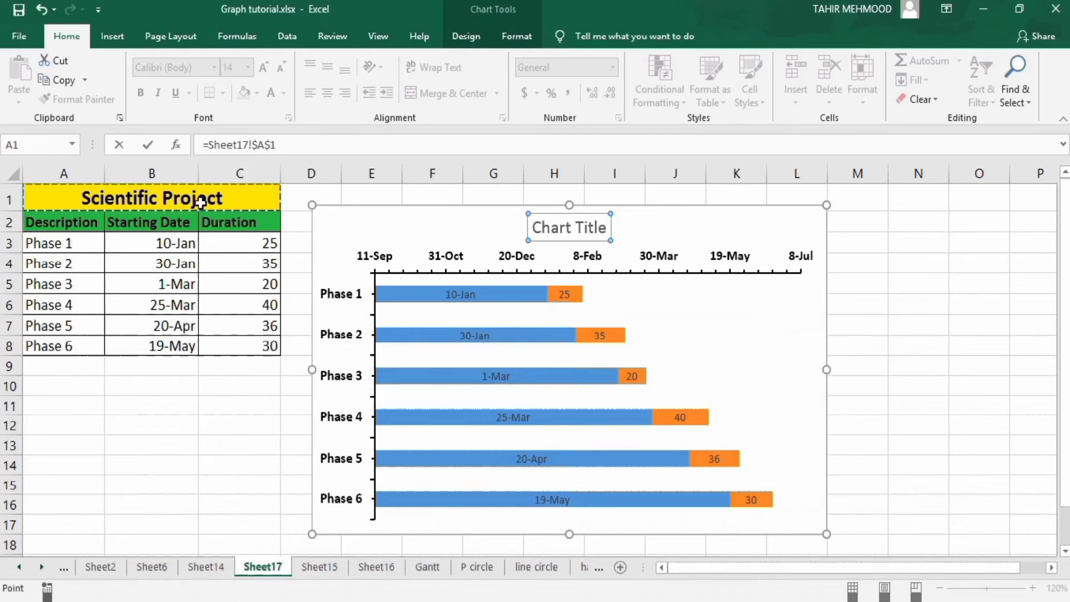
pyautogui.press('Return')
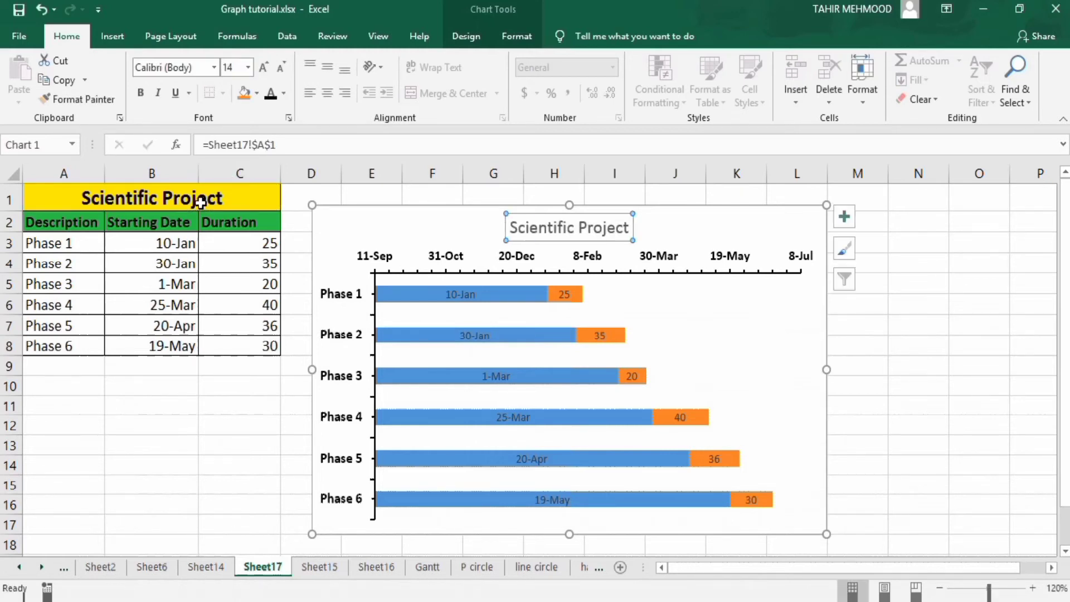
# Format the chart title in bold black text with font size 16.
pyautogui.click(139, 96)
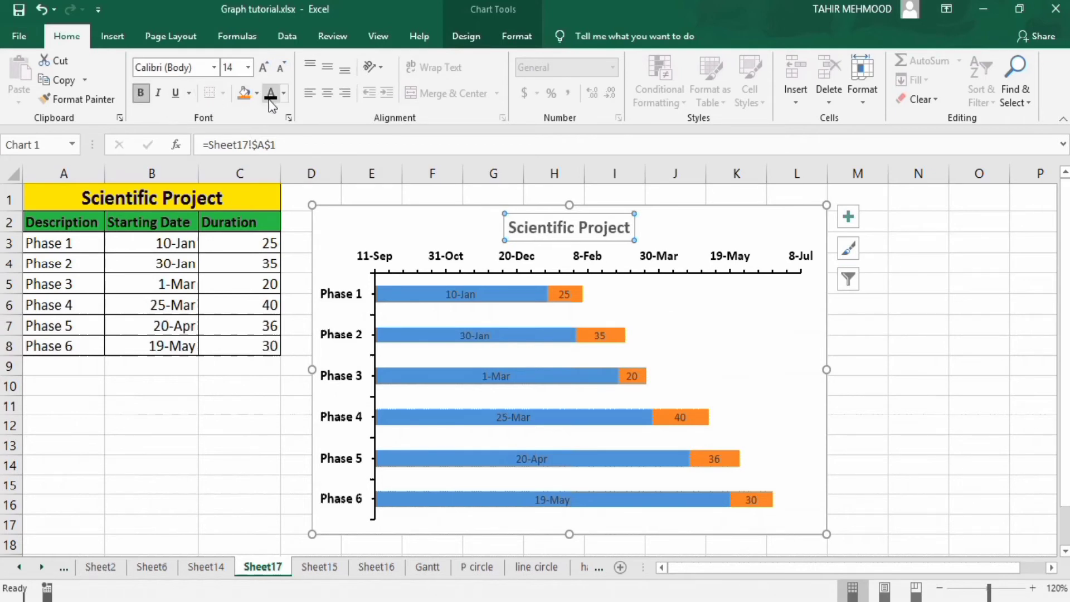
pyautogui.click(248, 67)
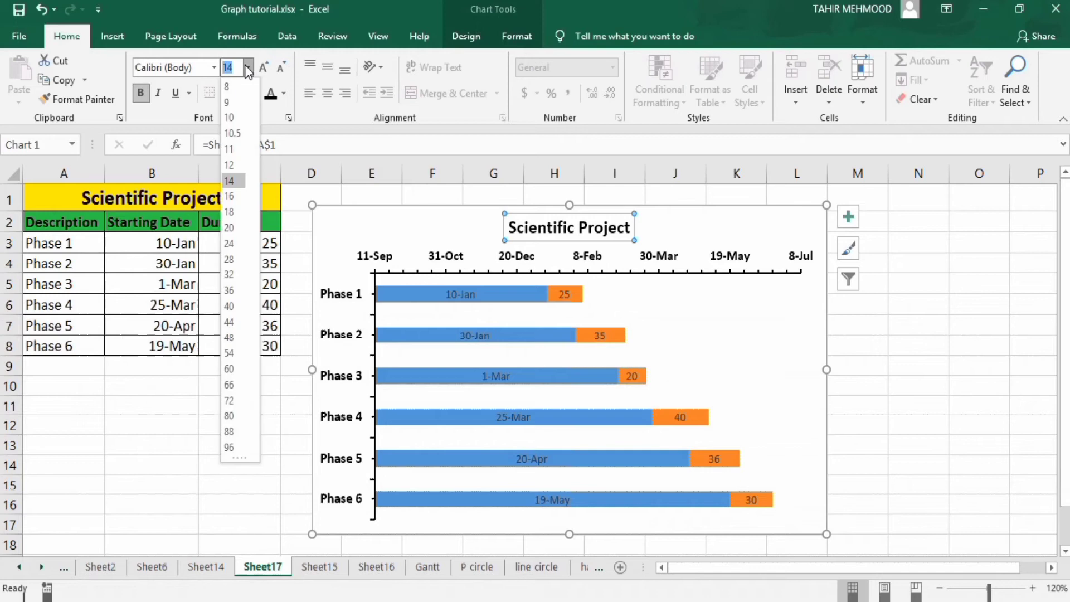
pyautogui.click(234, 196)
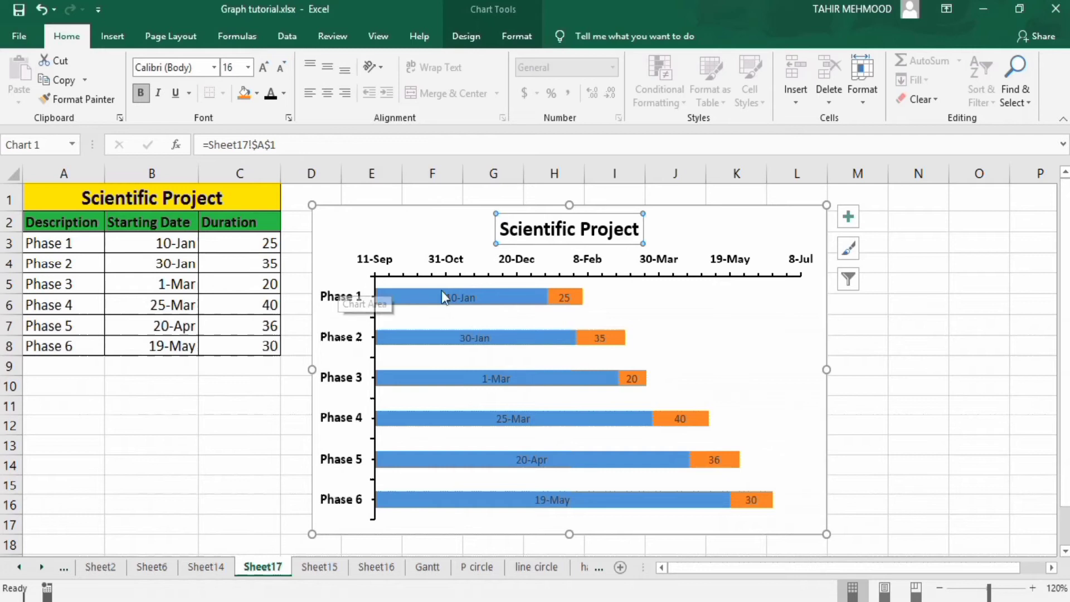
# Hide the Starting Date bars by formatting their series with No fill and a No line border.
pyautogui.click(499, 295)
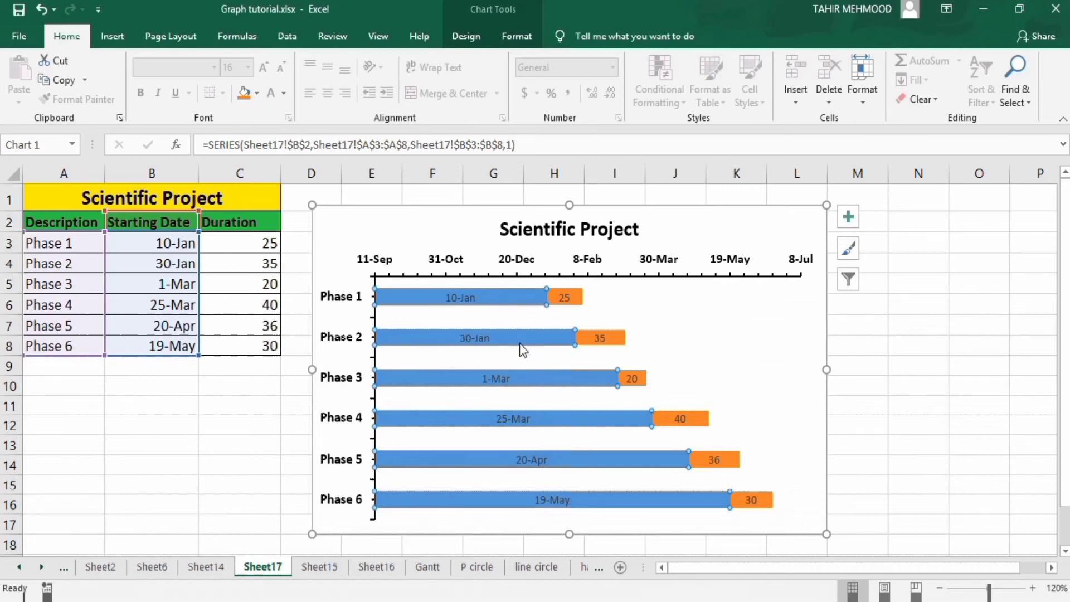
pyautogui.rightClick(513, 301)
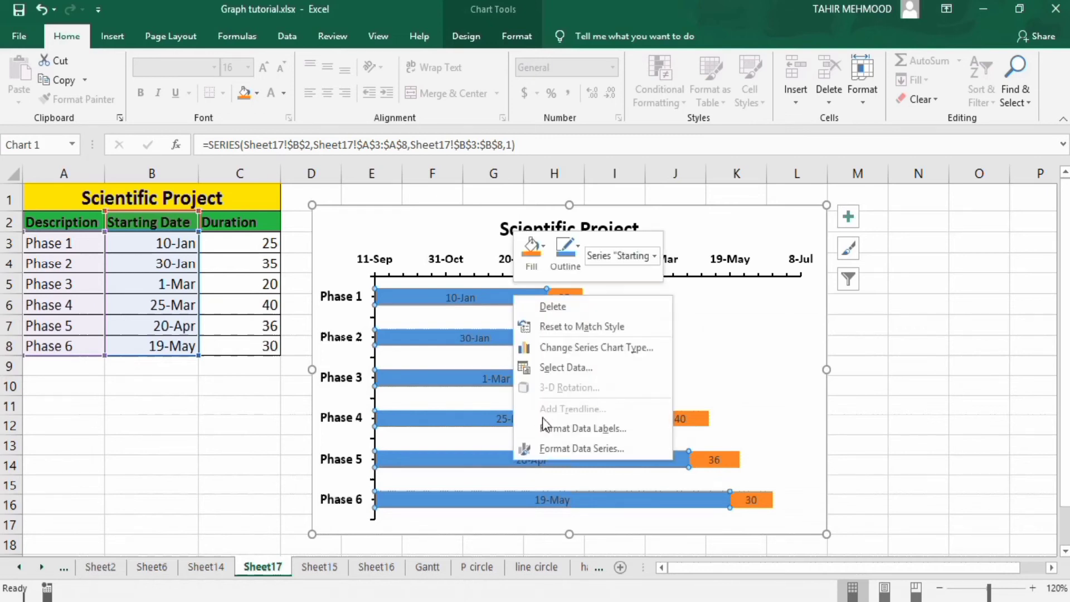
pyautogui.click(561, 452)
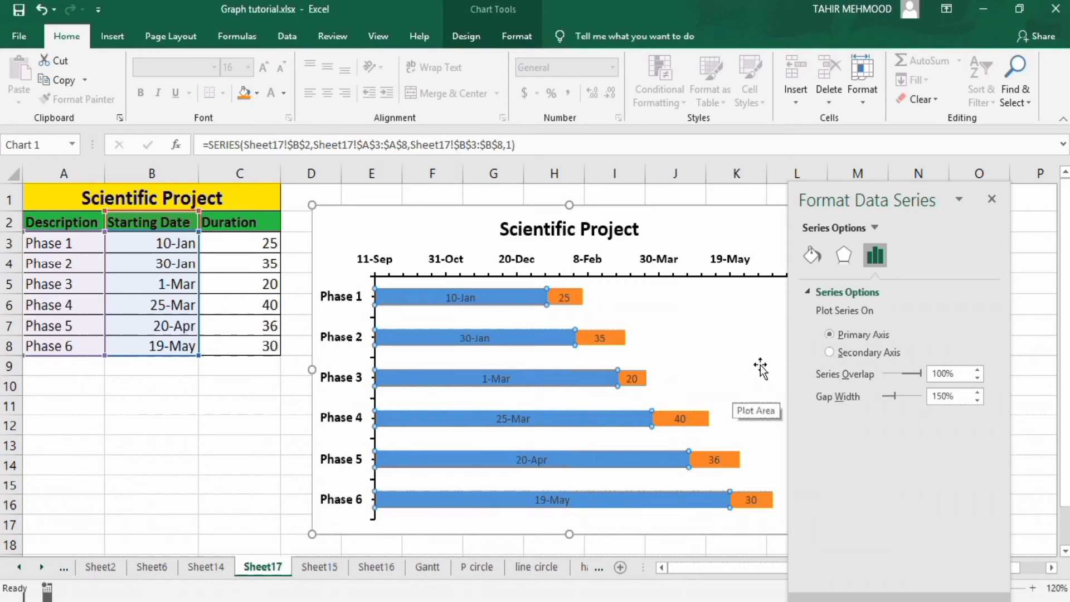
pyautogui.click(812, 256)
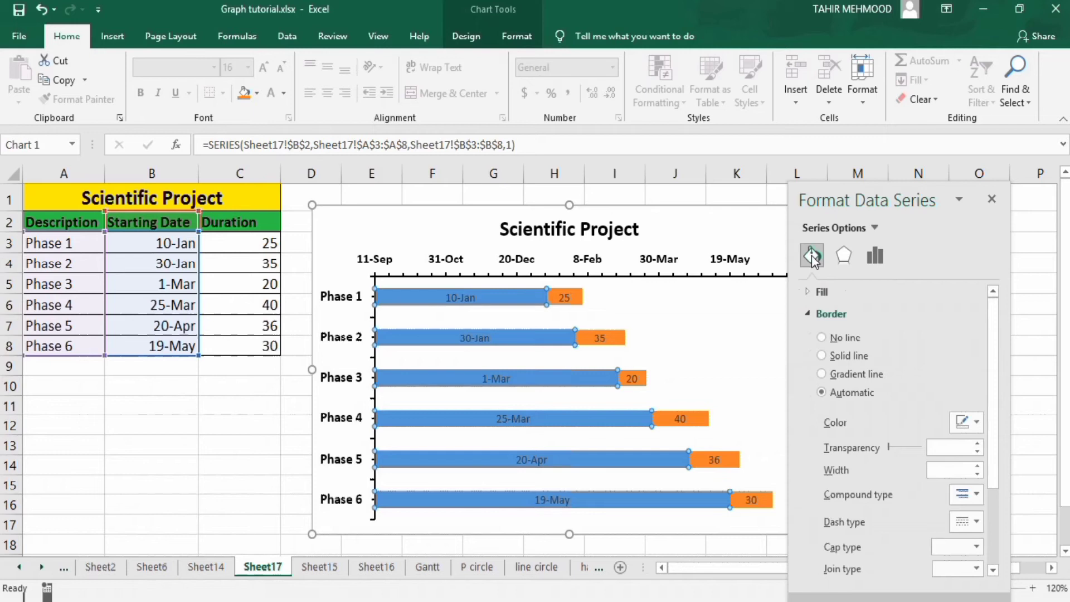
pyautogui.click(823, 291)
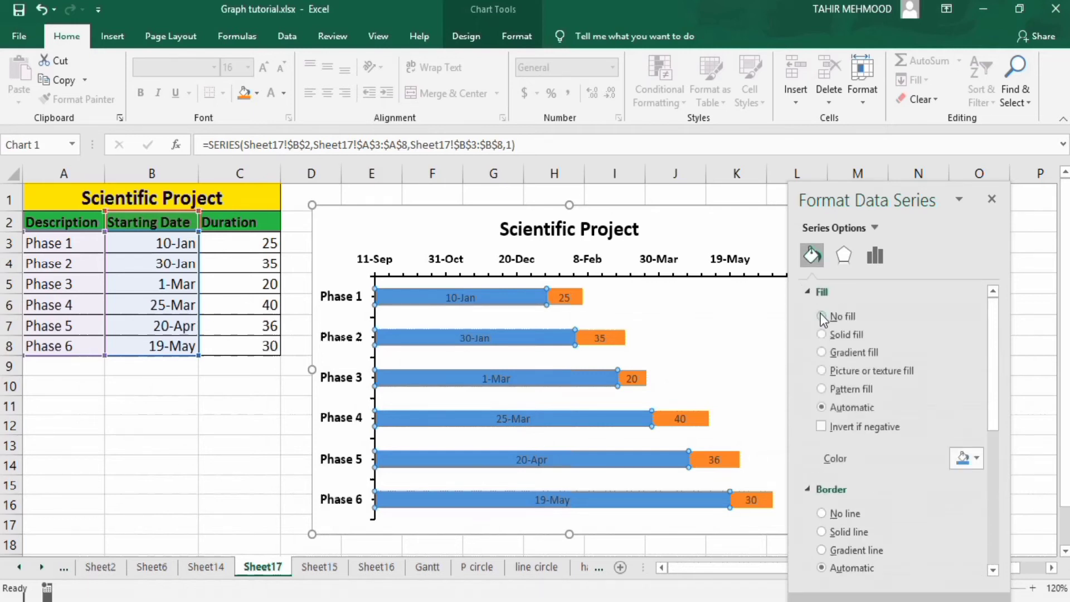
pyautogui.click(822, 316)
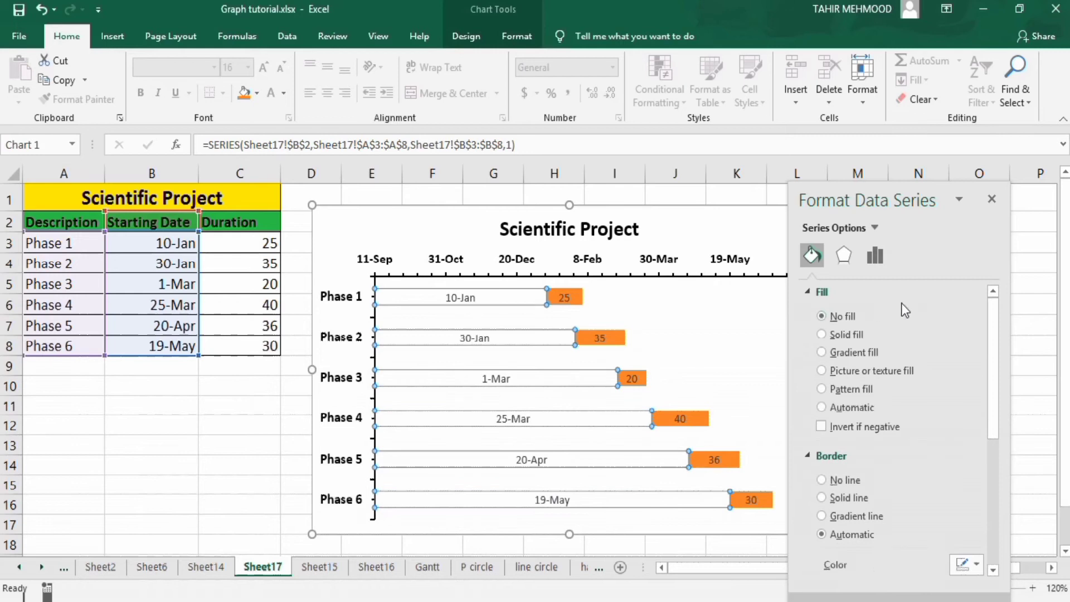
pyautogui.click(821, 480)
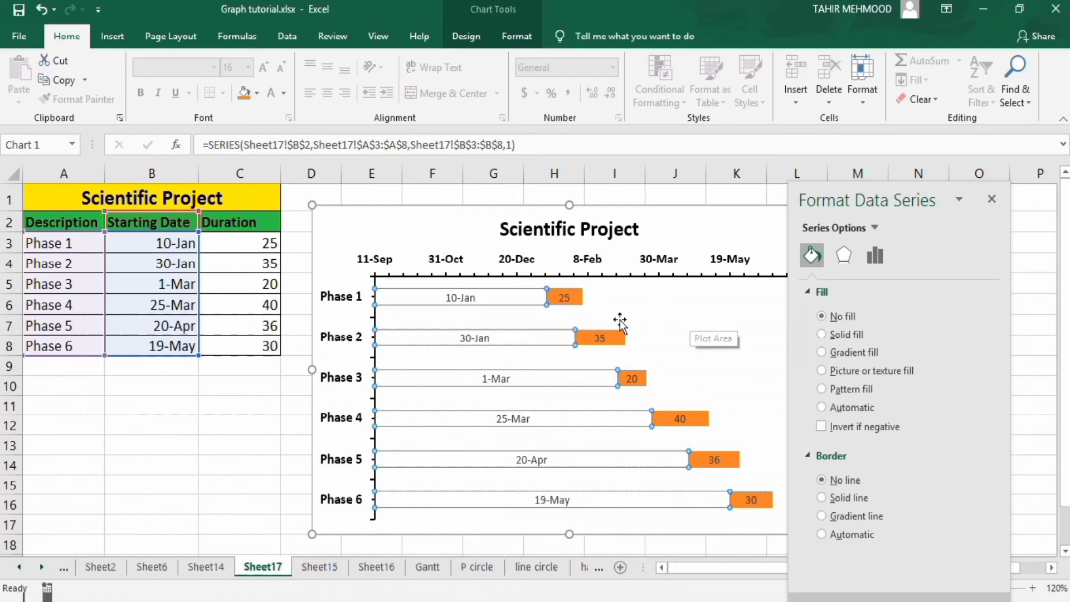
# Give the Duration bars a solid fill in standard red.
pyautogui.click(614, 338)
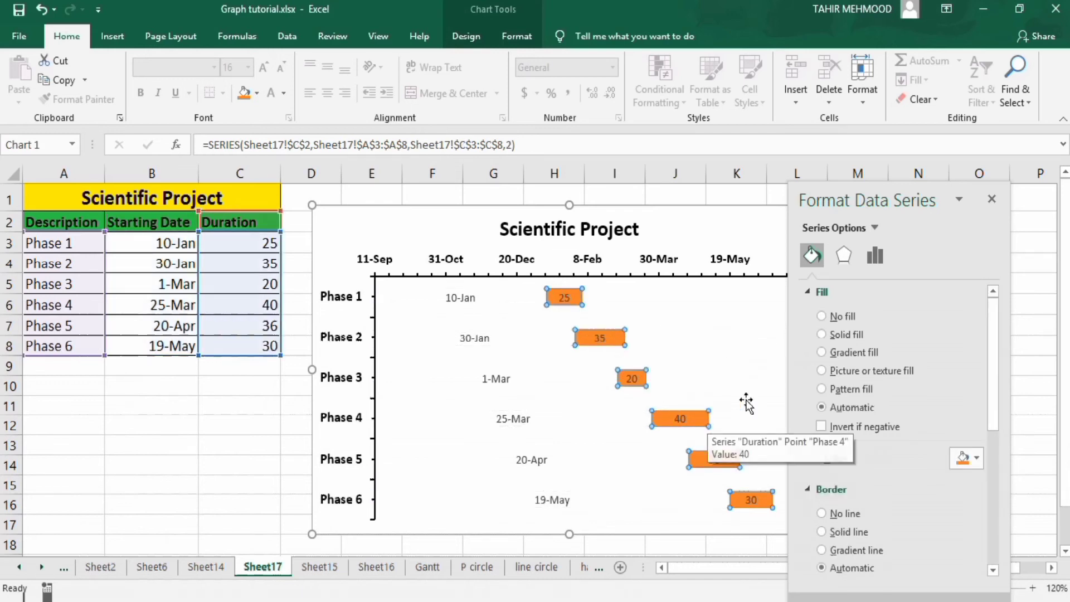
pyautogui.click(822, 335)
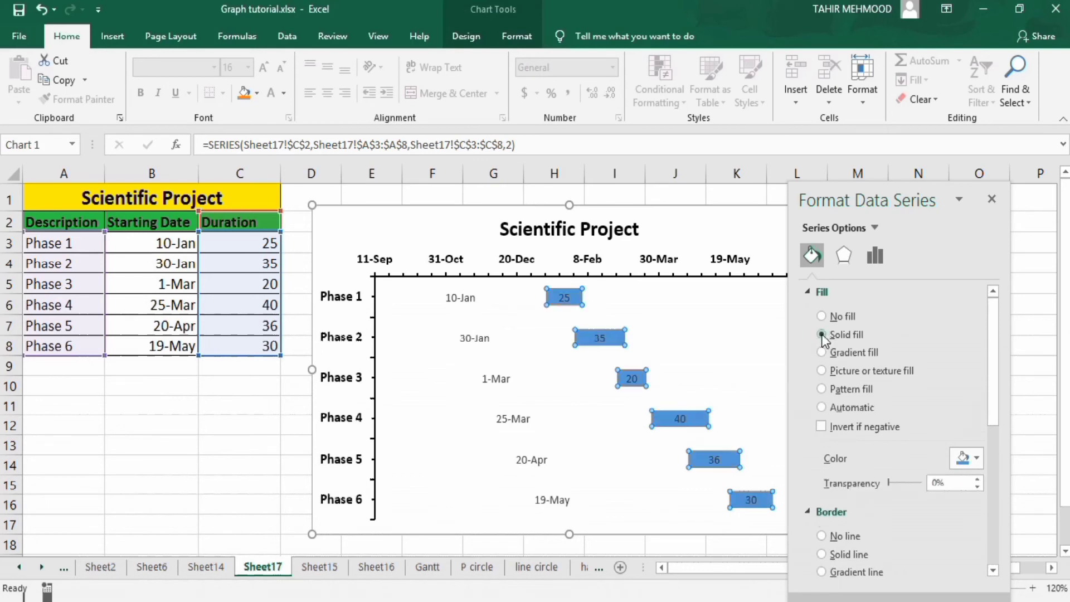
pyautogui.click(975, 458)
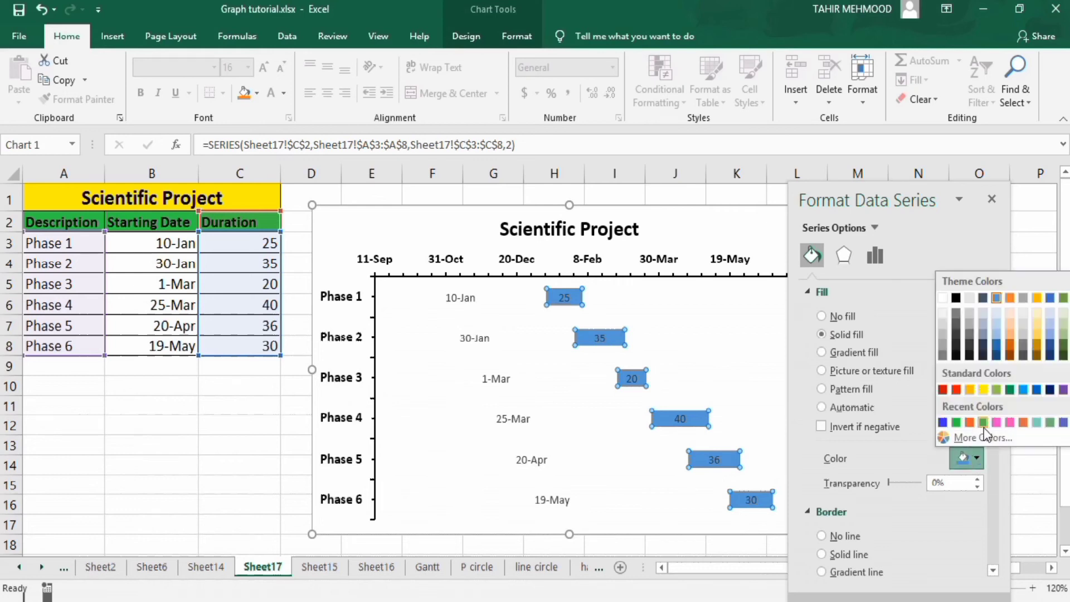
pyautogui.click(955, 389)
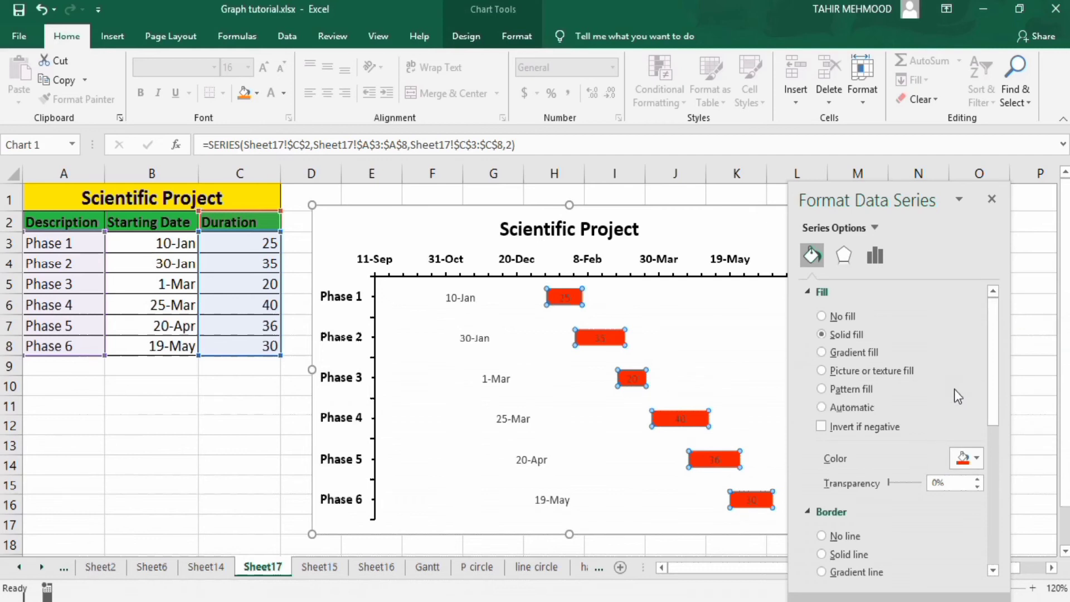
# Try a sloped 3-D top bevel on the Duration bars, replace it with the first bevel style, and close the series formatting.
pyautogui.click(844, 256)
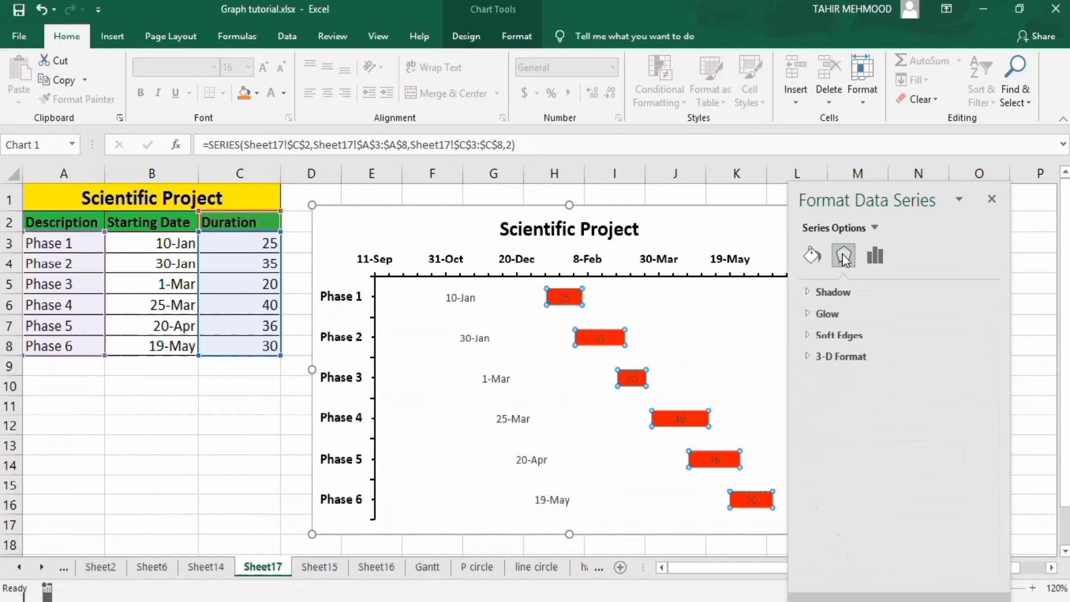
pyautogui.click(844, 357)
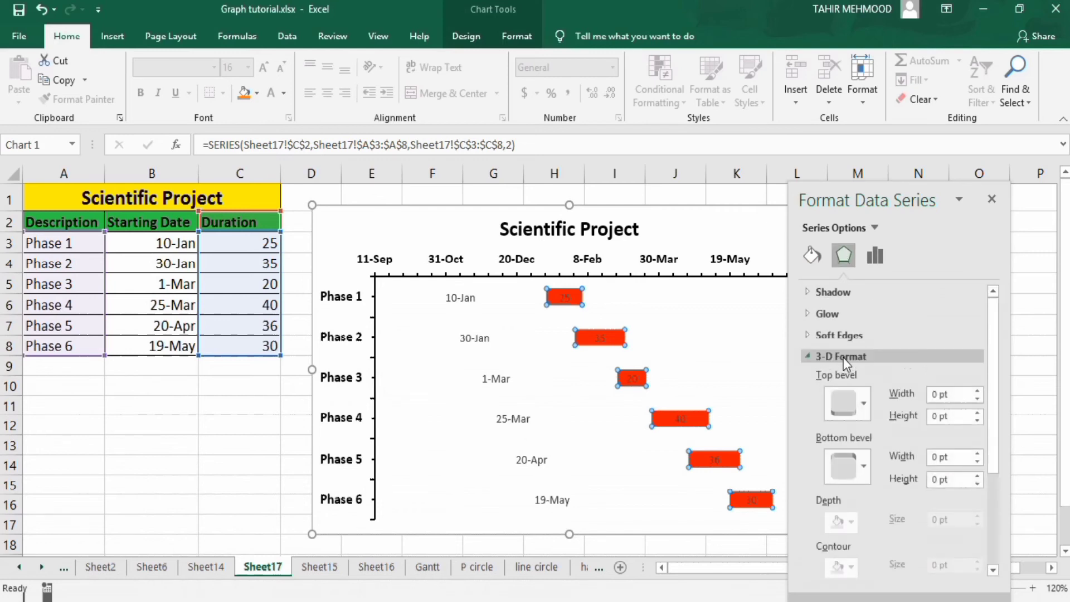
pyautogui.click(863, 404)
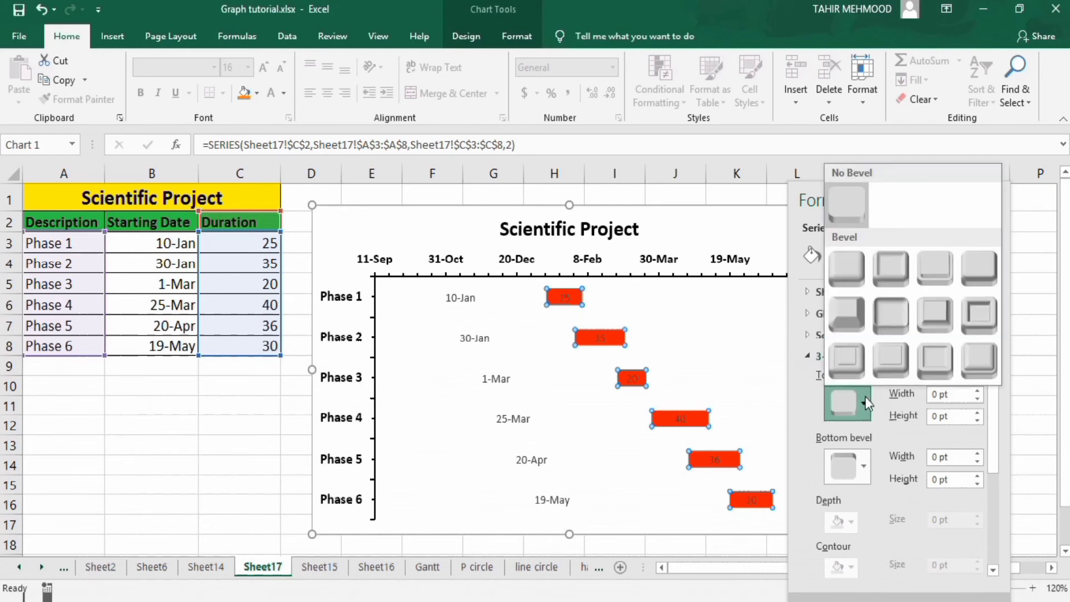
pyautogui.click(850, 314)
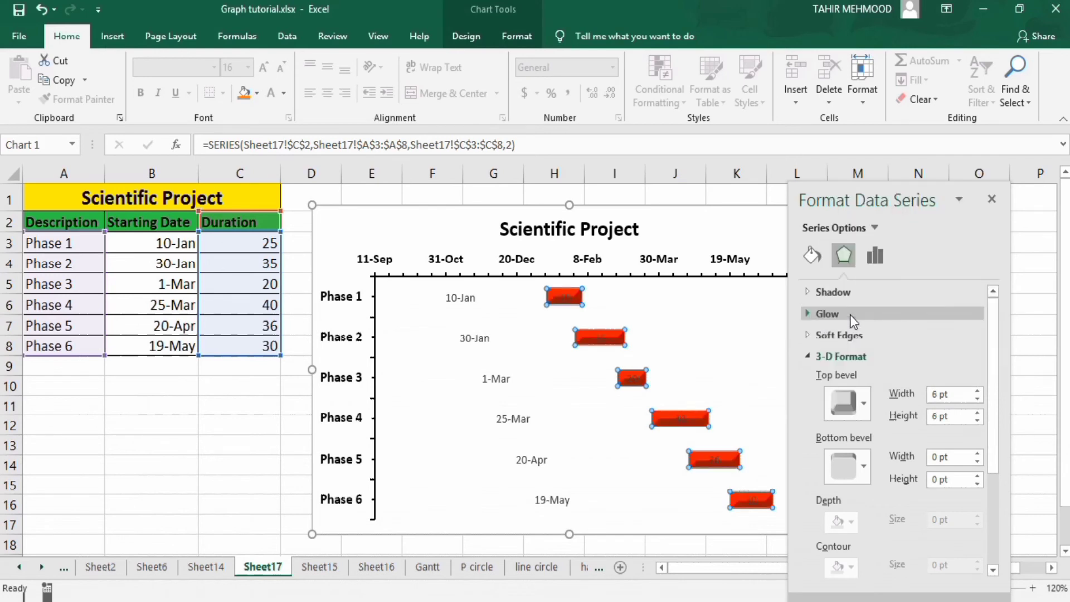
pyautogui.click(863, 403)
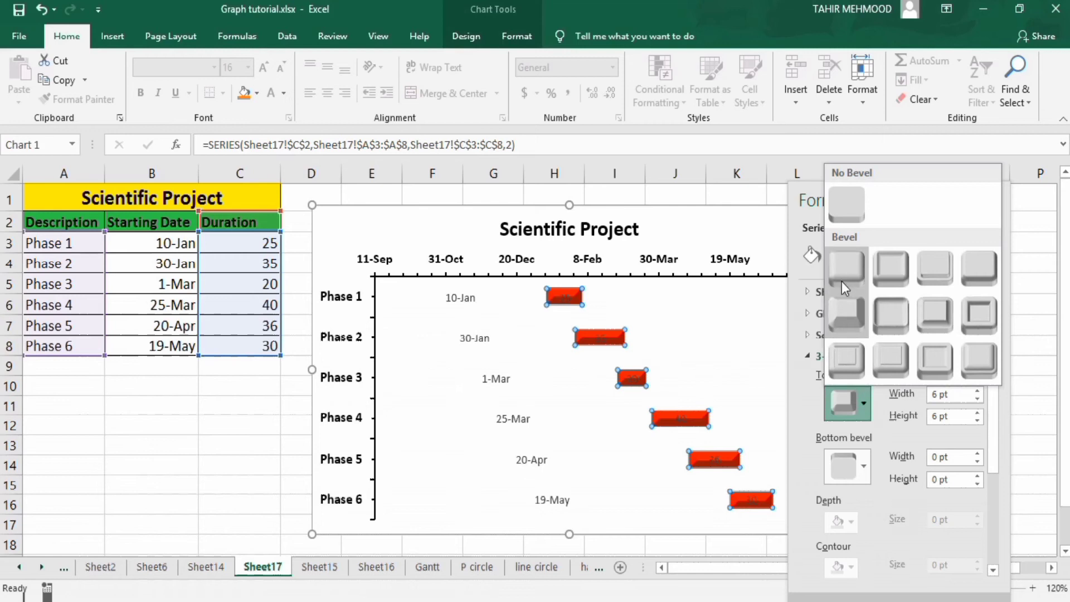
pyautogui.click(841, 266)
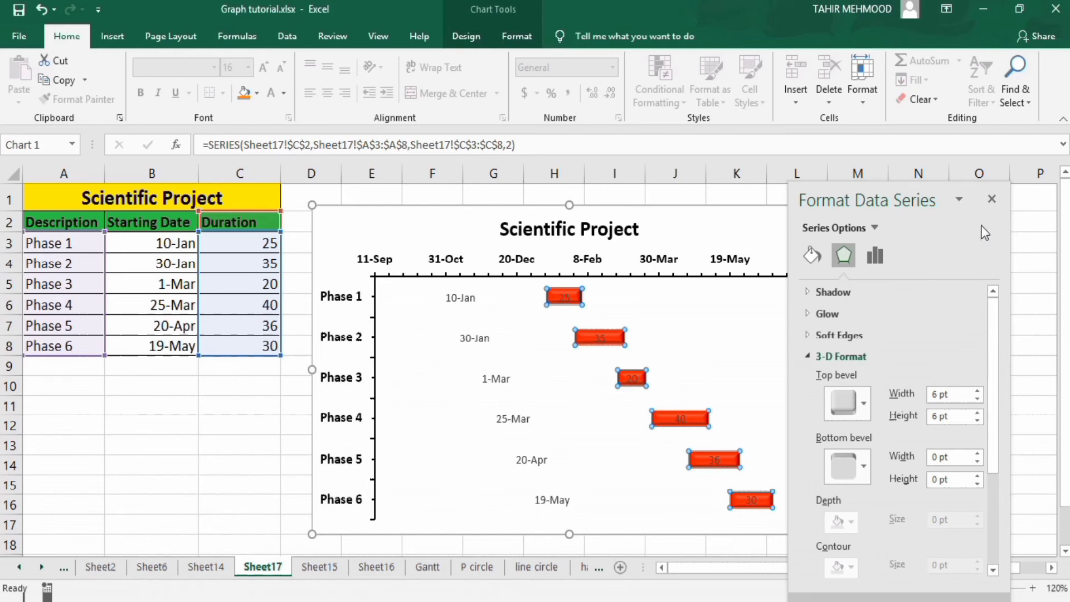
pyautogui.click(992, 199)
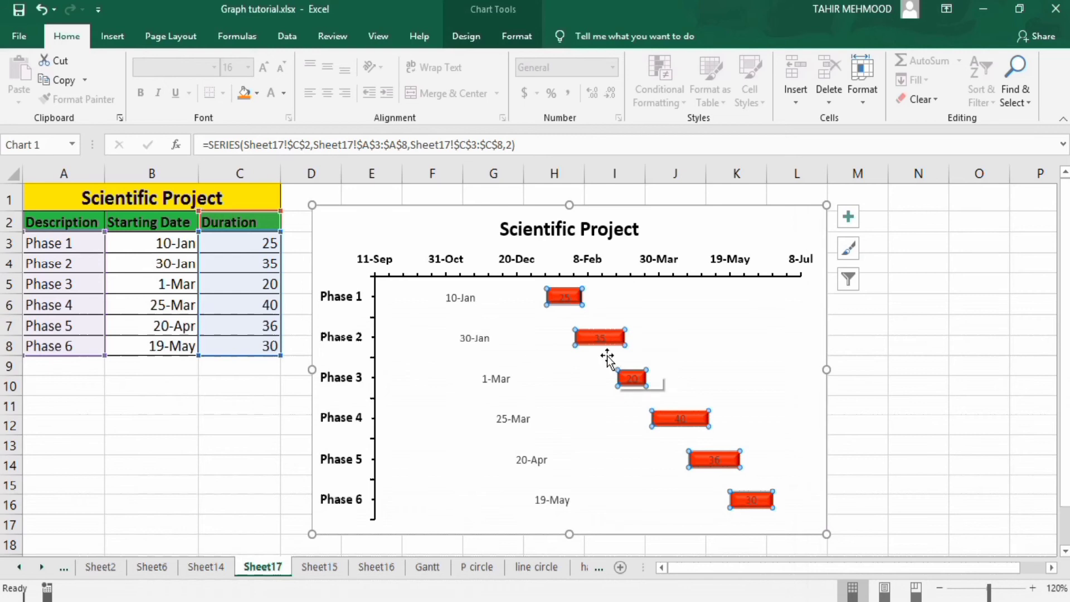
# Delete the Starting Date data labels from the chart.
pyautogui.click(467, 338)
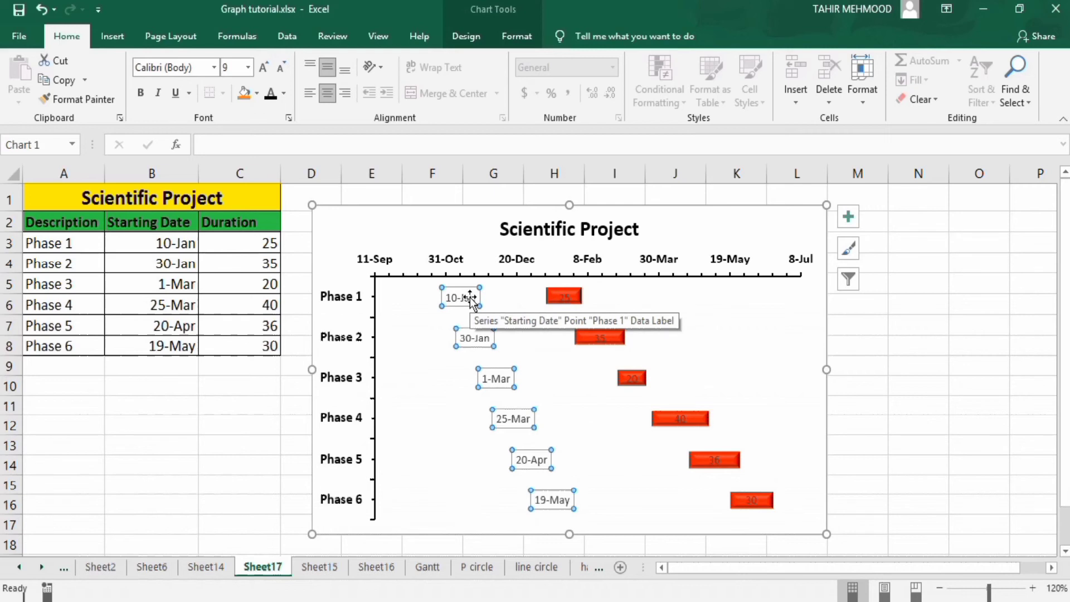
pyautogui.press('Delete')
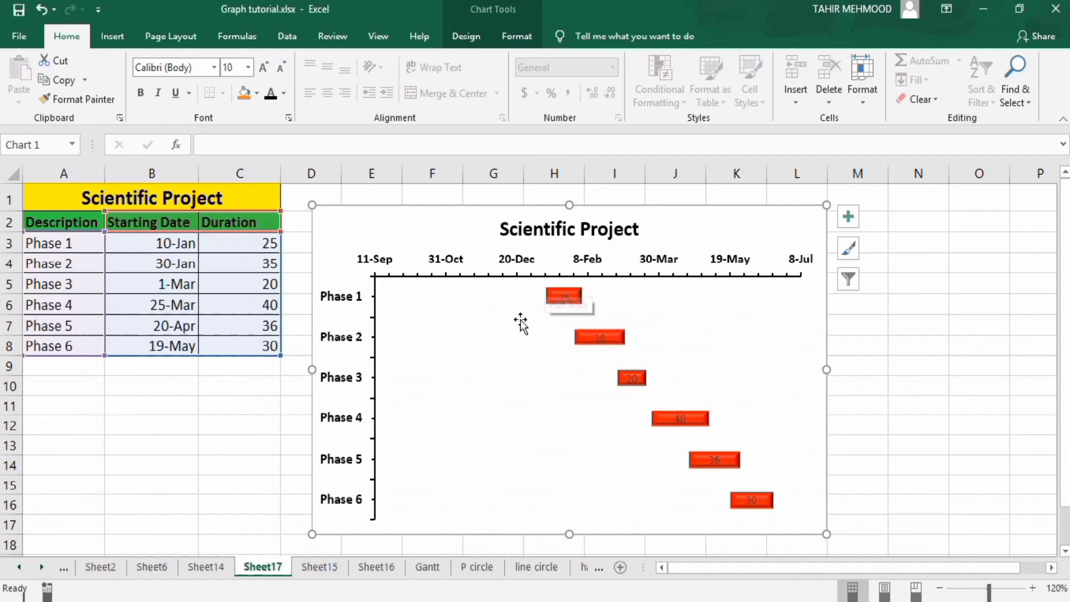
# Open the axis formatting options for the chart's horizontal date axis.
pyautogui.click(389, 263)
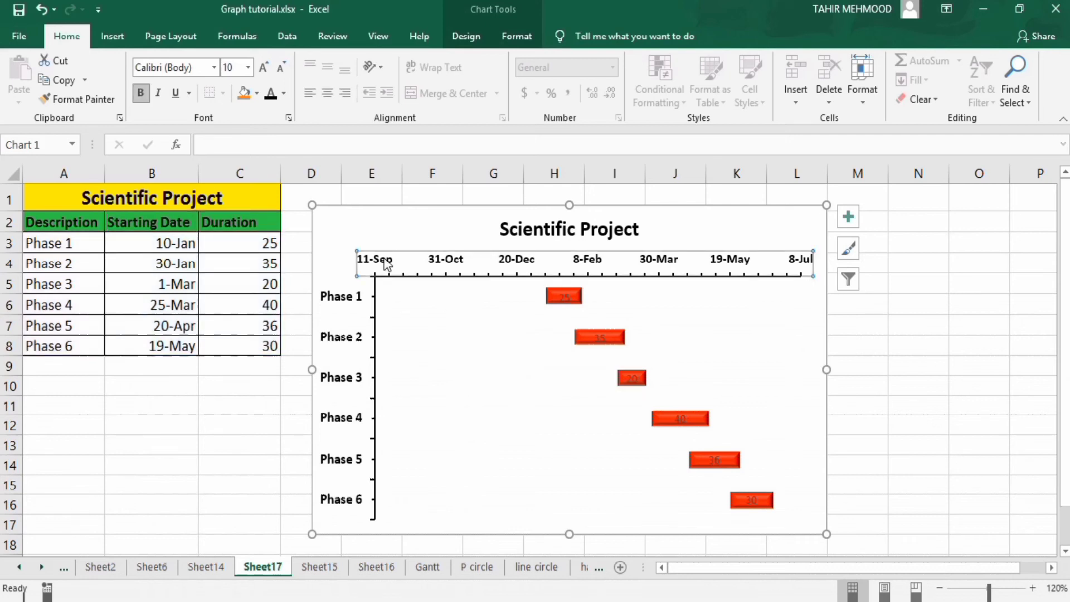
pyautogui.rightClick(387, 264)
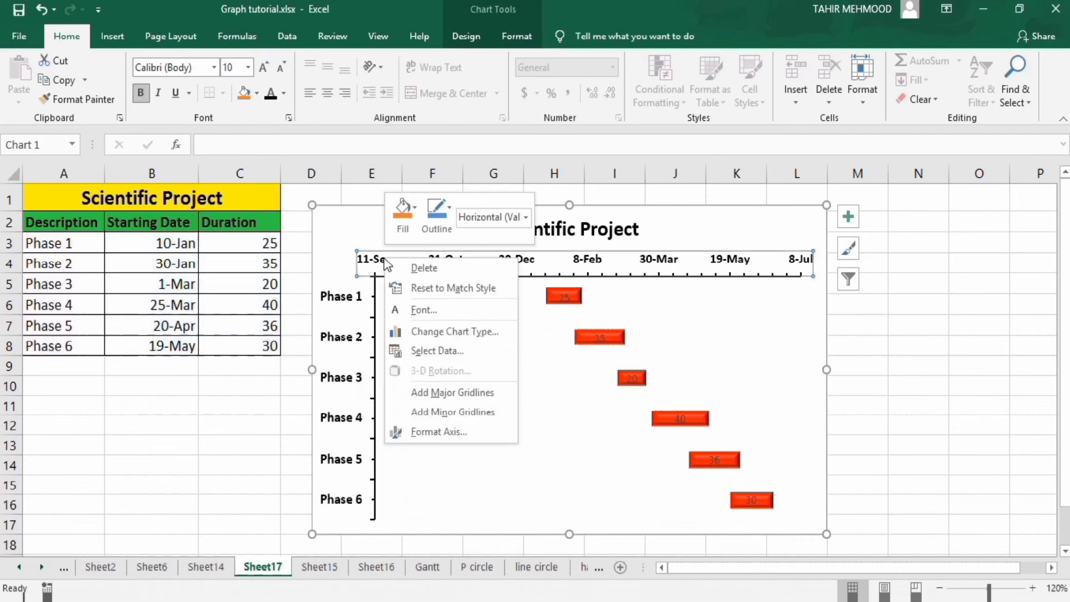
pyautogui.click(446, 433)
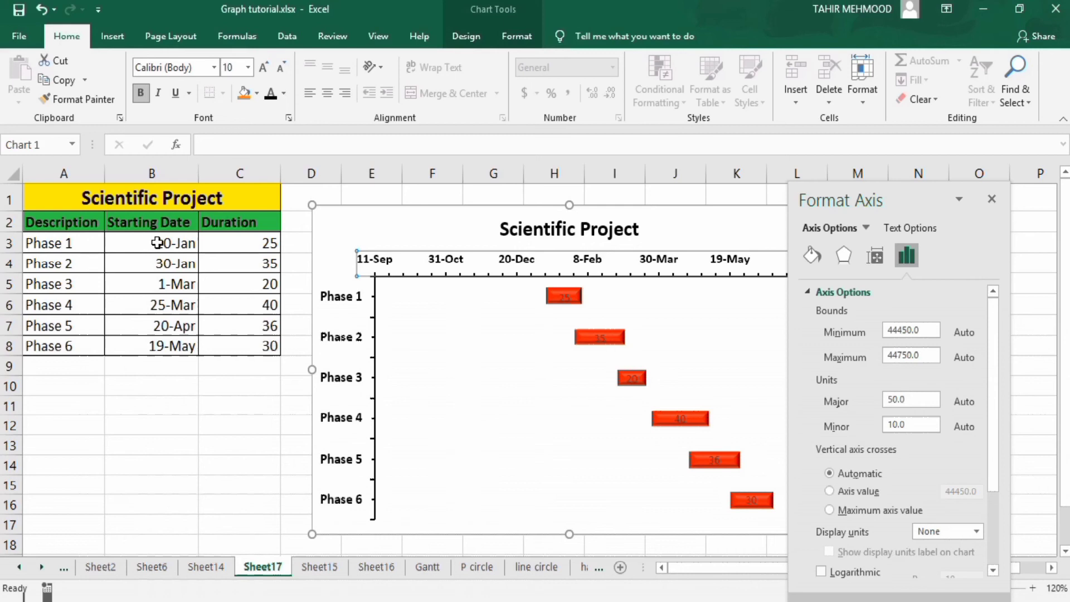
# Enter the dates 05-Jan in cell B10 and 25-Jun in cell B11 below the table.
pyautogui.click(143, 383)
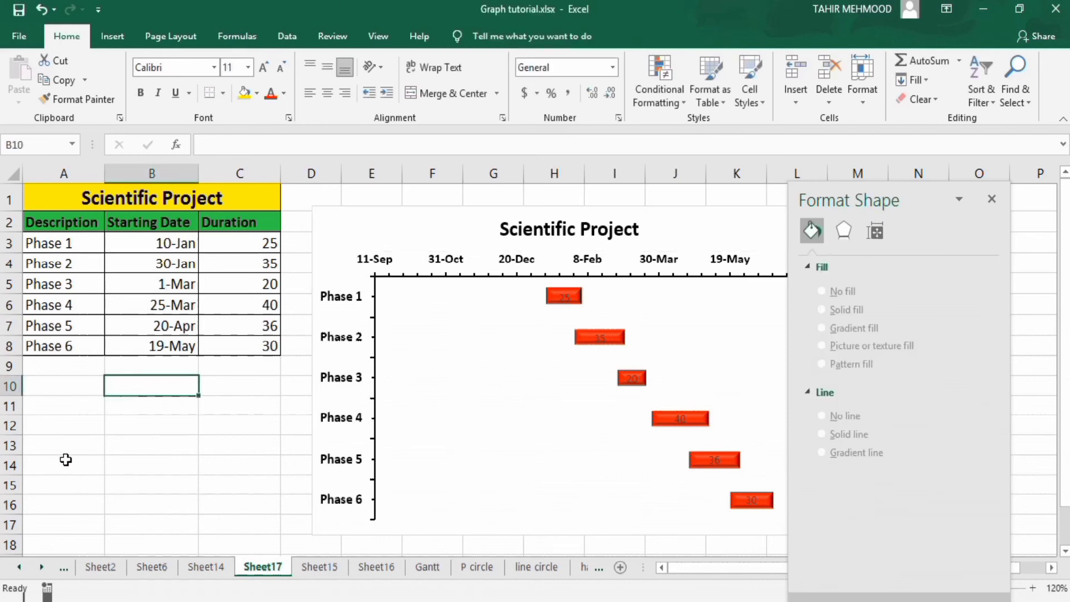
pyautogui.write('05-')
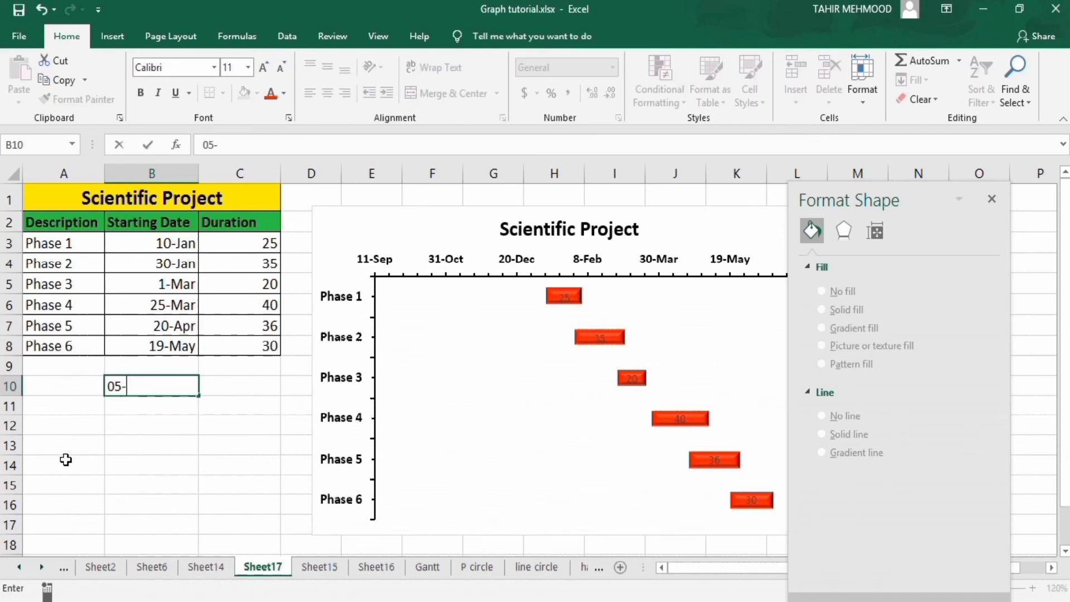
pyautogui.write('Jan')
pyautogui.press('Return')
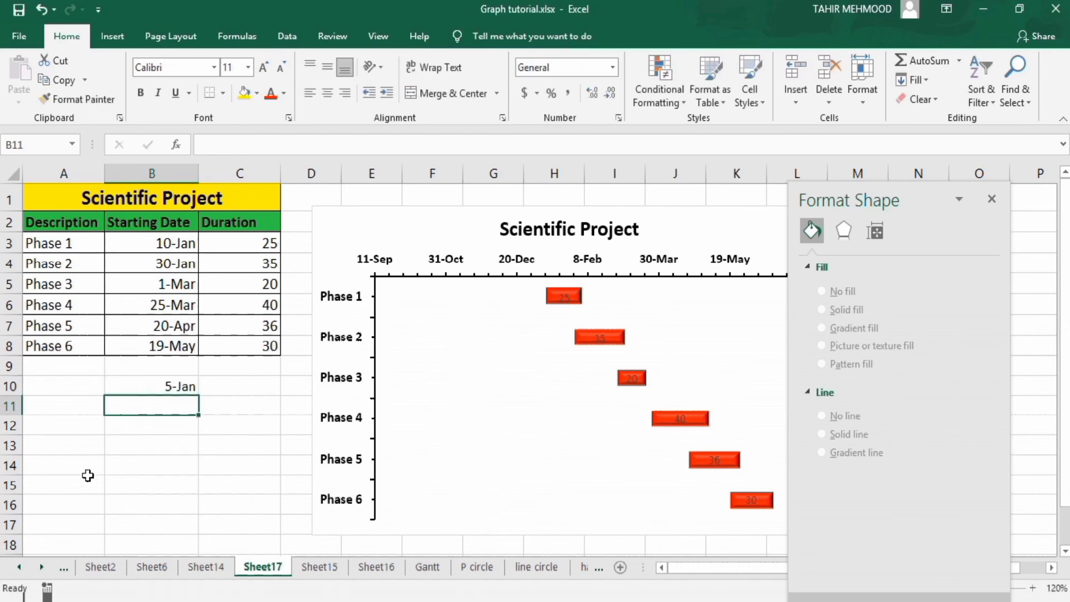
pyautogui.write('25')
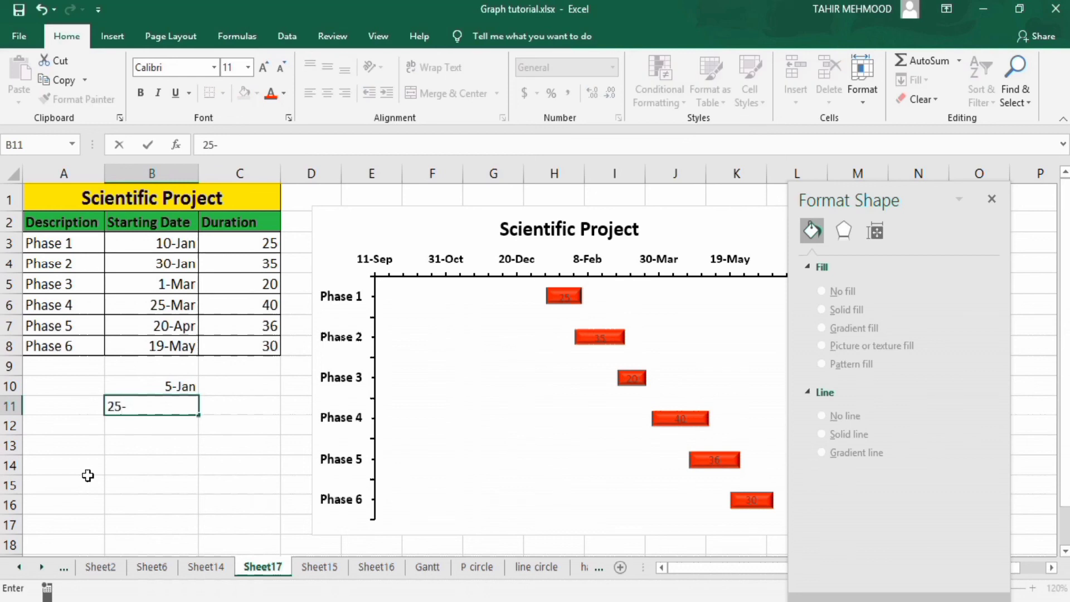
pyautogui.write('-Jun')
pyautogui.click(147, 478)
# Apply the Number format to the two dates in B10:B11 to get their serial values.
pyautogui.moveTo(143, 385); pyautogui.dragTo(142, 401)
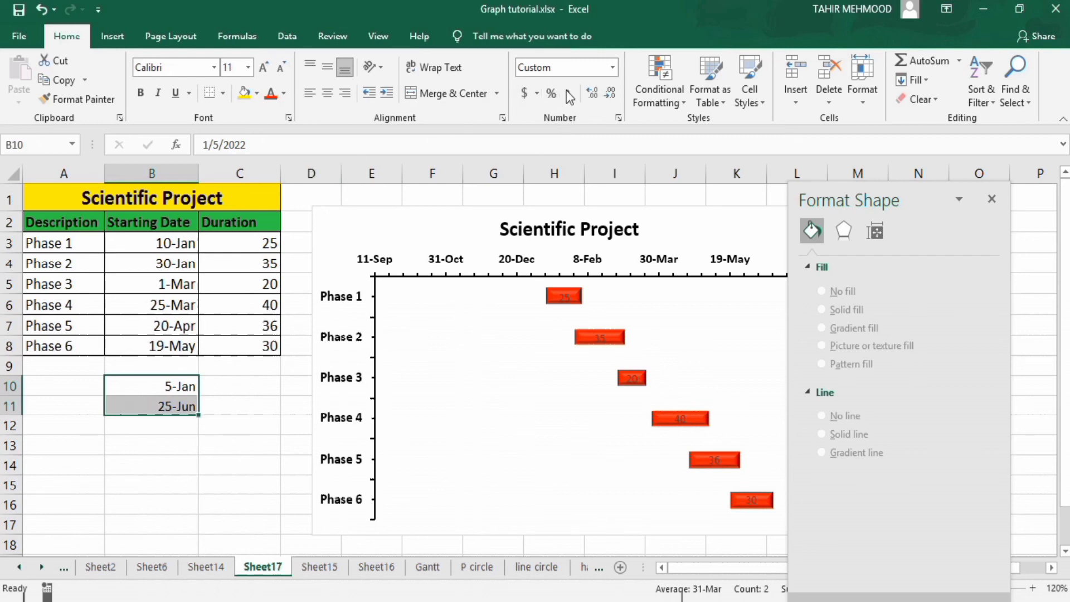
pyautogui.click(613, 68)
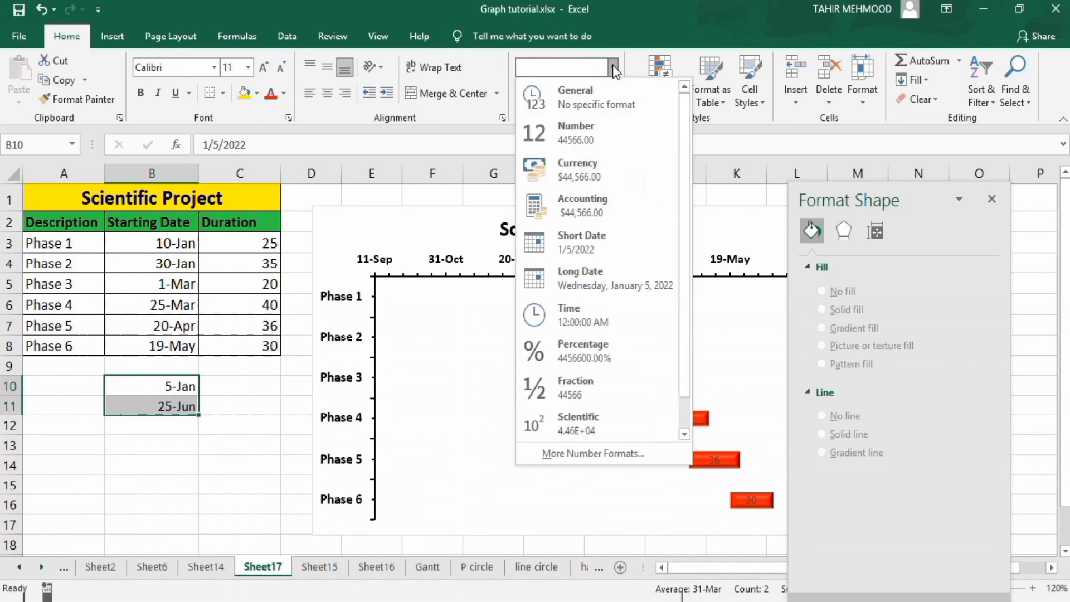
pyautogui.click(596, 128)
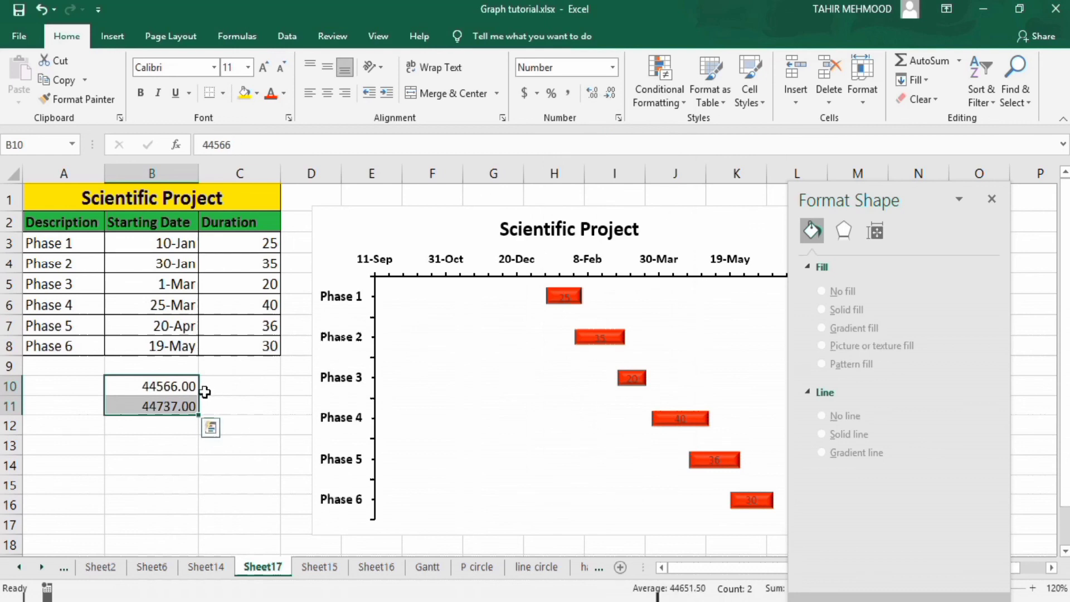
# Set the date axis bounds to a minimum of 44566 and a maximum of 44737, and close the axis formatting.
pyautogui.click(457, 263)
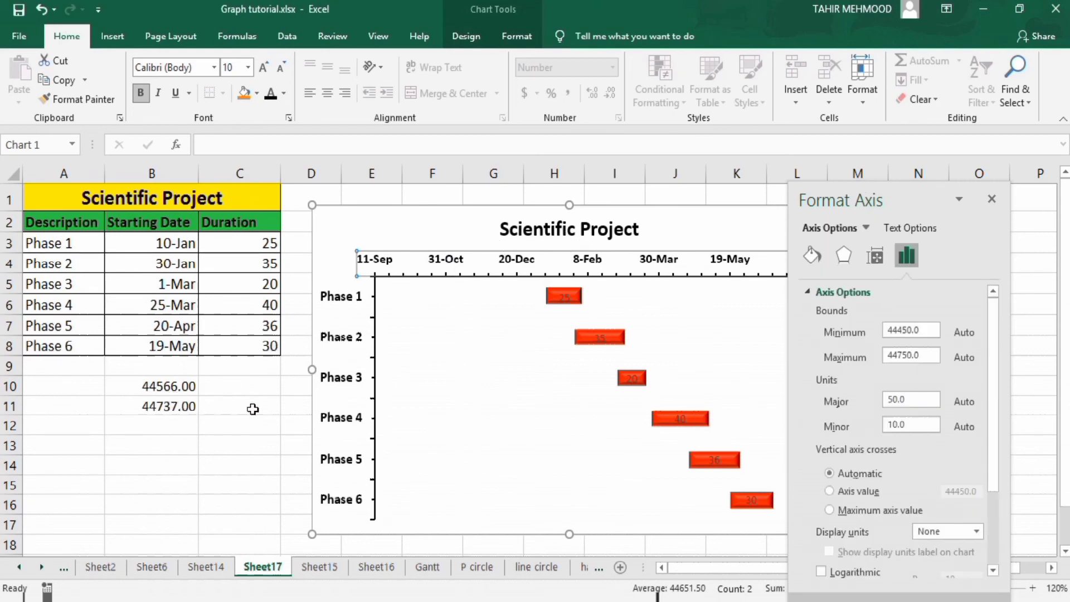
pyautogui.click(913, 331)
pyautogui.press('BackSpace')
pyautogui.press('BackSpace')
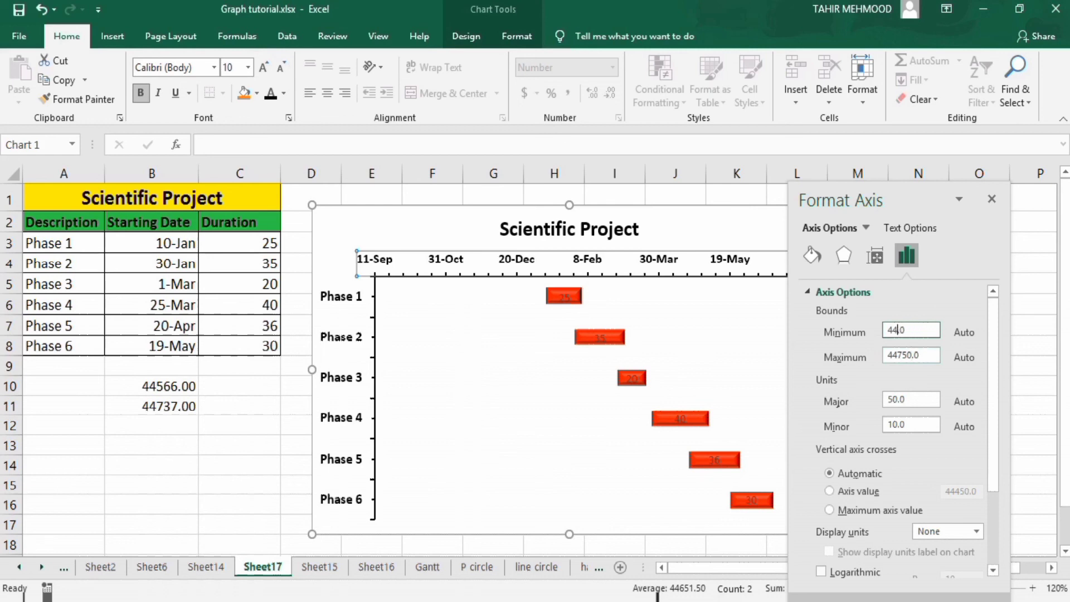
pyautogui.write('566')
pyautogui.click(910, 356)
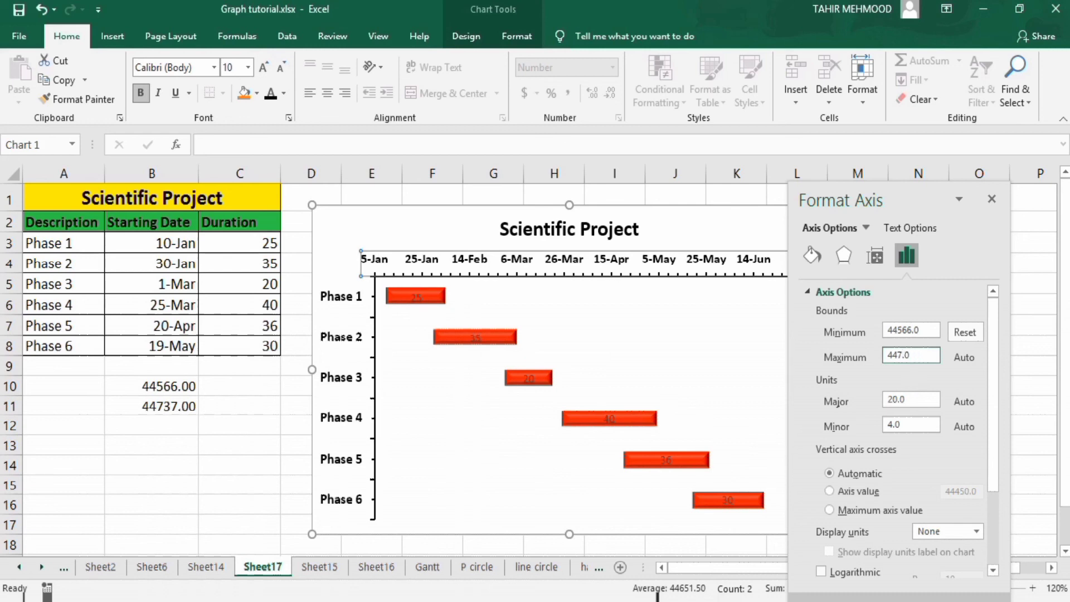
pyautogui.write('37')
pyautogui.click(991, 199)
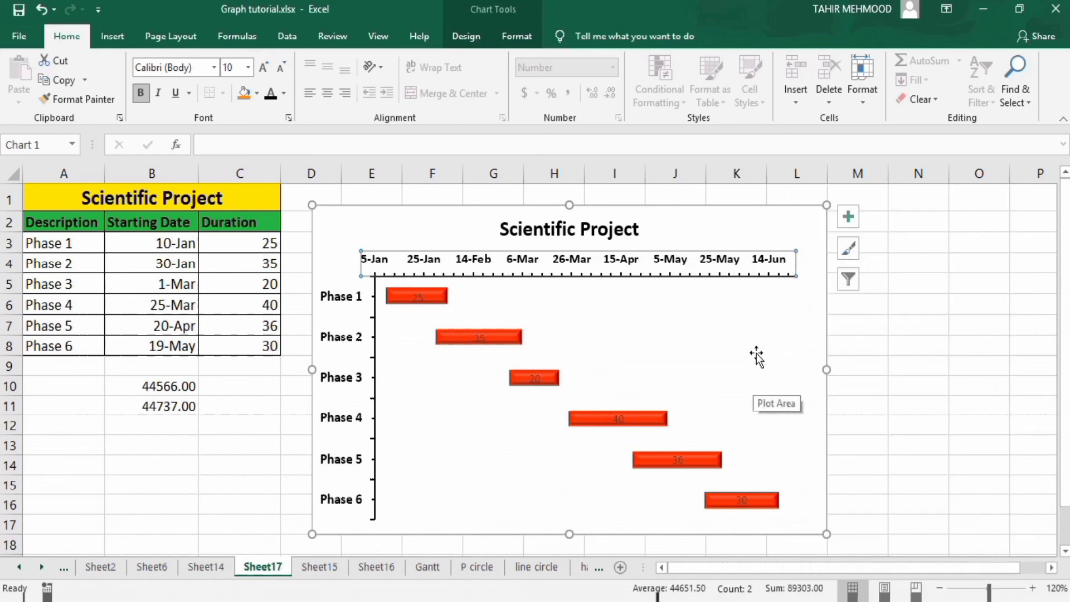
# Format the date axis numbers with the Date category and the 3/14 type, and close the axis formatting.
pyautogui.rightClick(618, 261)
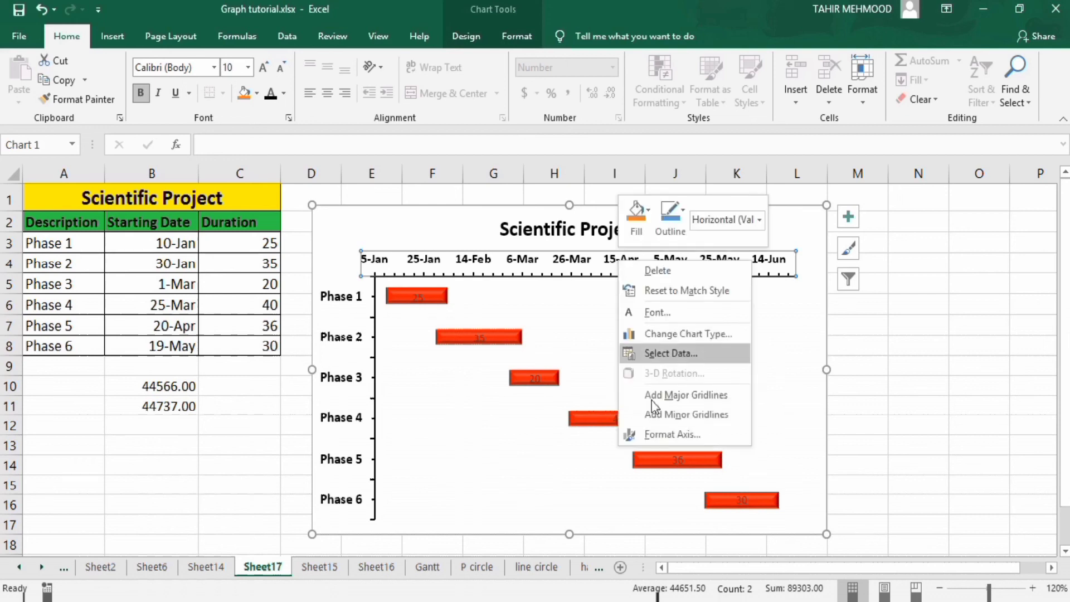
pyautogui.click(663, 434)
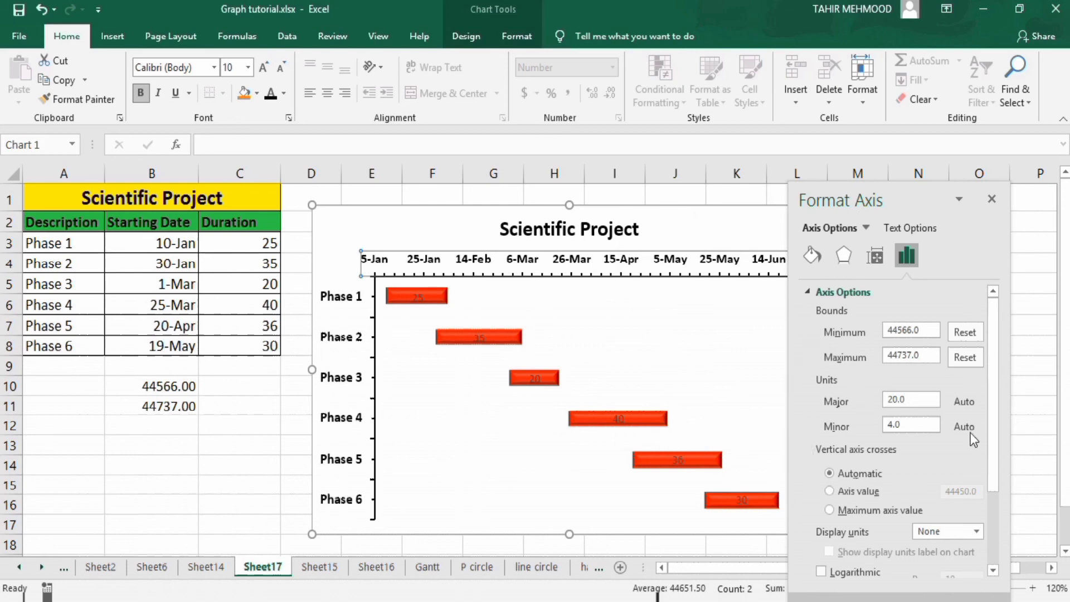
pyautogui.moveTo(992, 372); pyautogui.dragTo(998, 482)
pyautogui.click(858, 568)
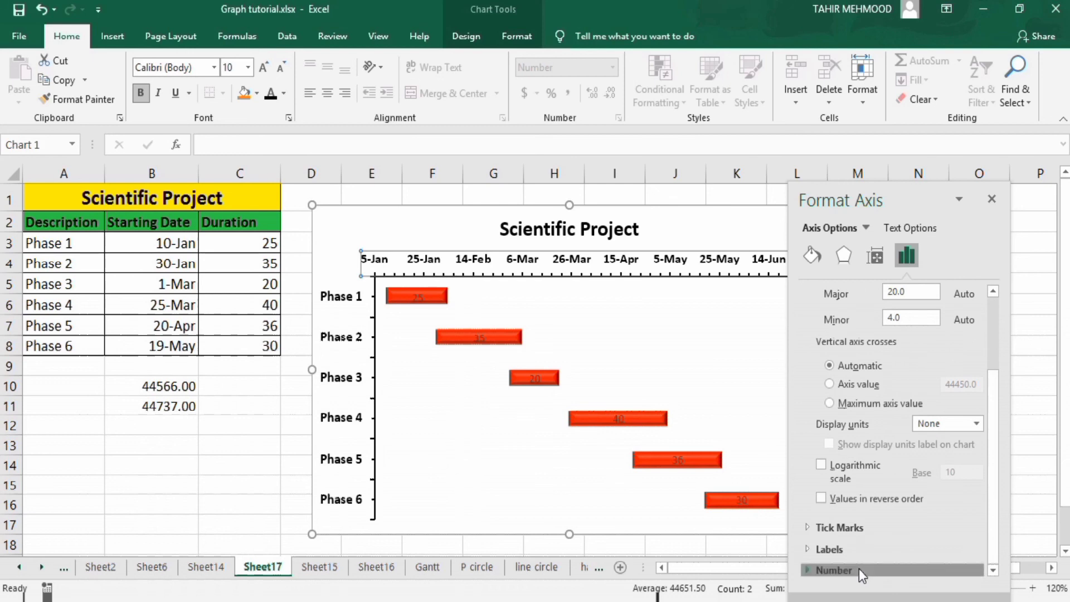
pyautogui.moveTo(994, 429); pyautogui.dragTo(997, 532)
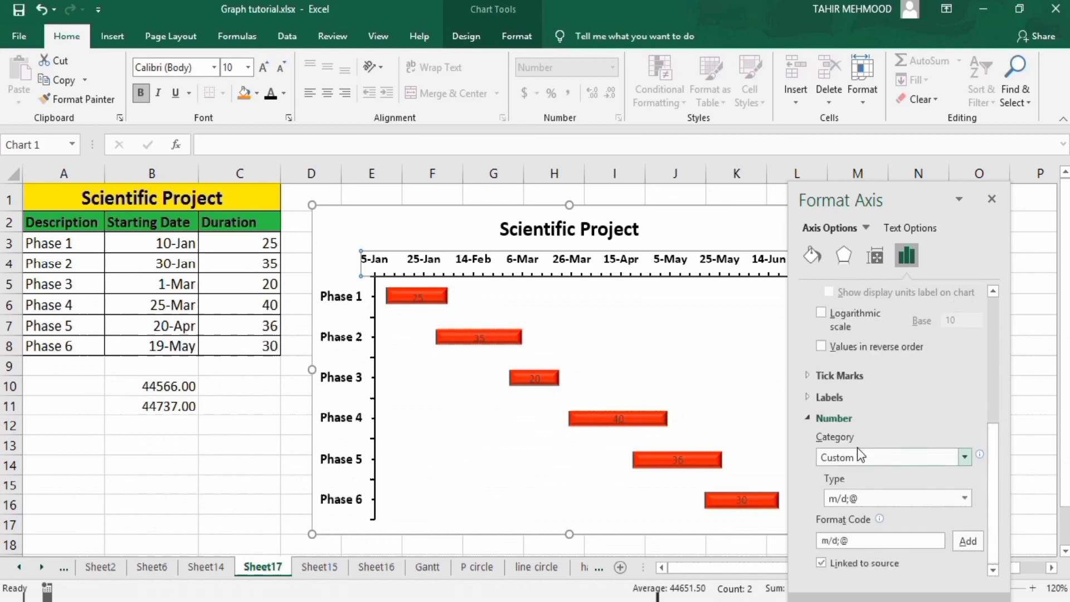
pyautogui.click(964, 457)
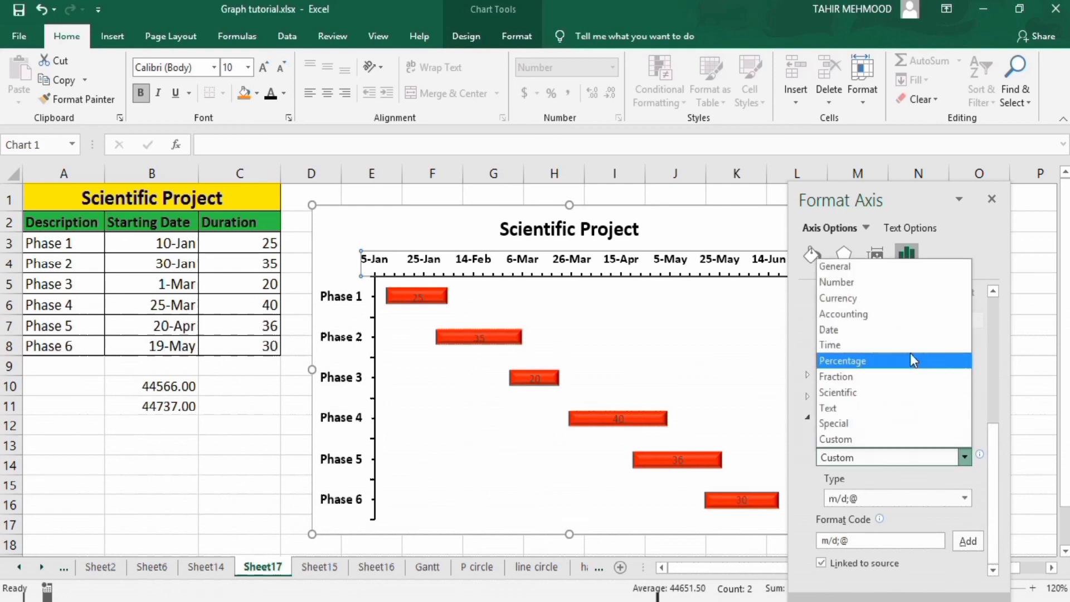
pyautogui.click(906, 333)
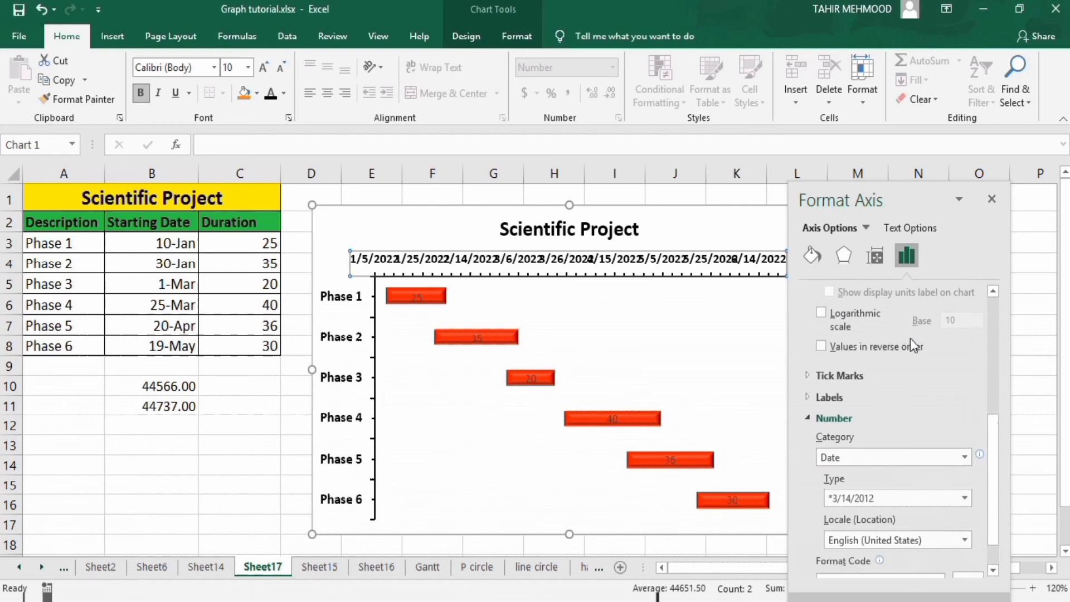
pyautogui.click(966, 498)
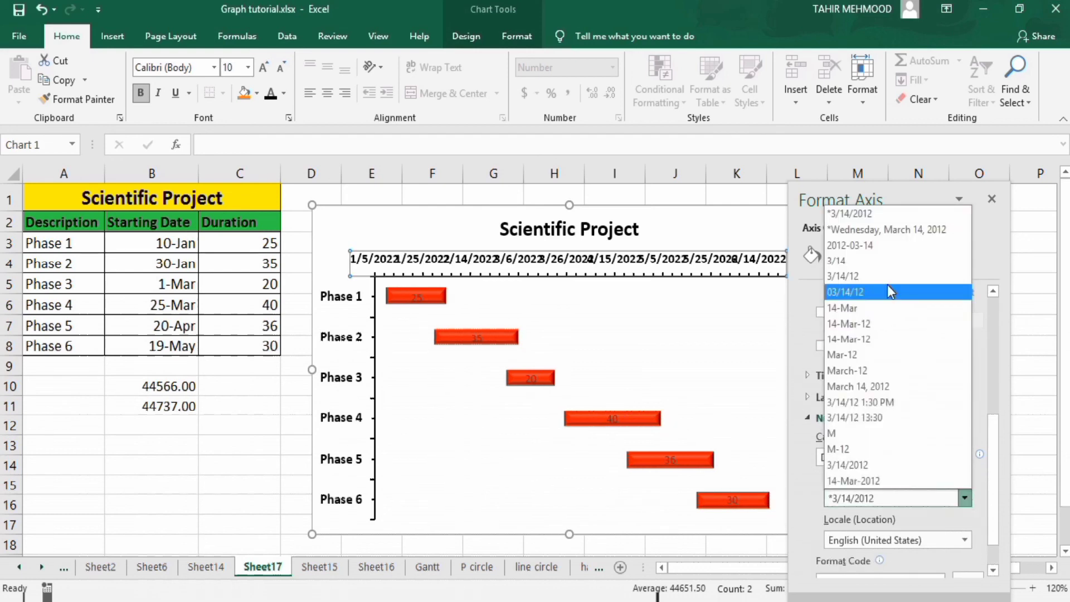
pyautogui.click(870, 263)
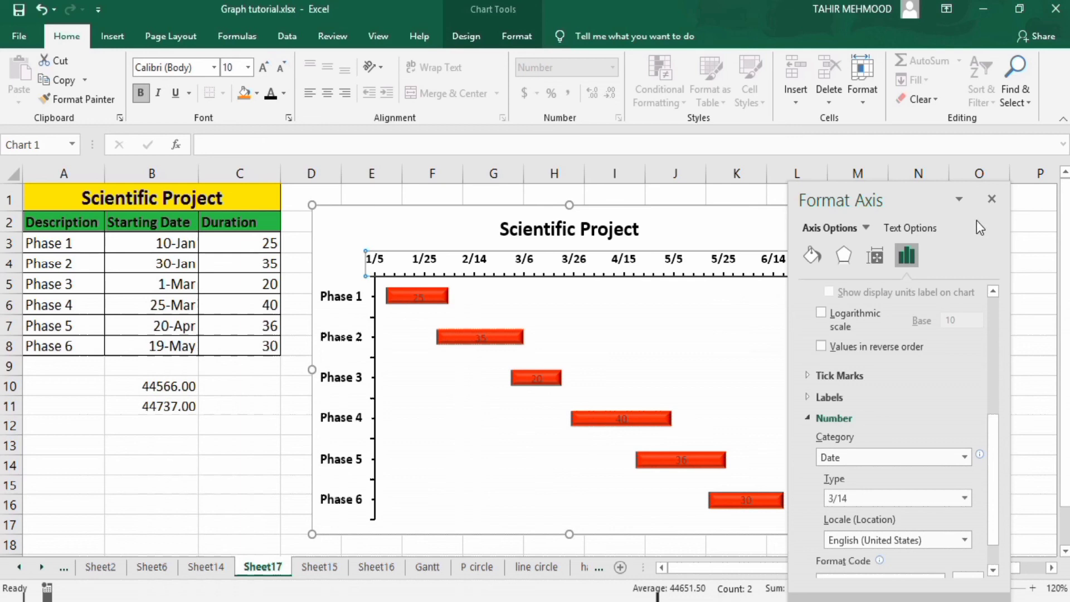
pyautogui.click(991, 199)
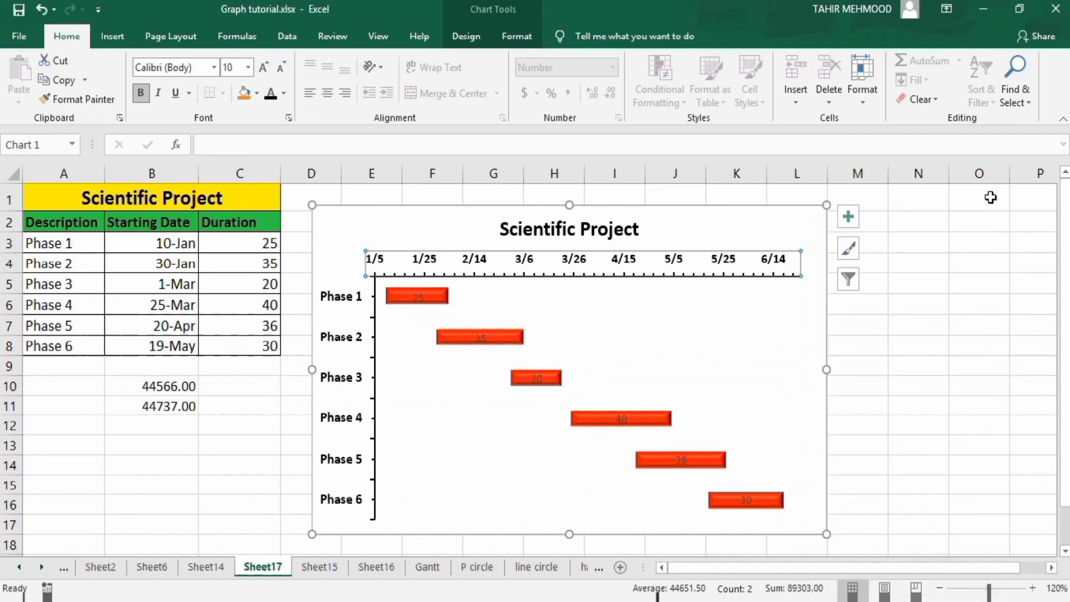